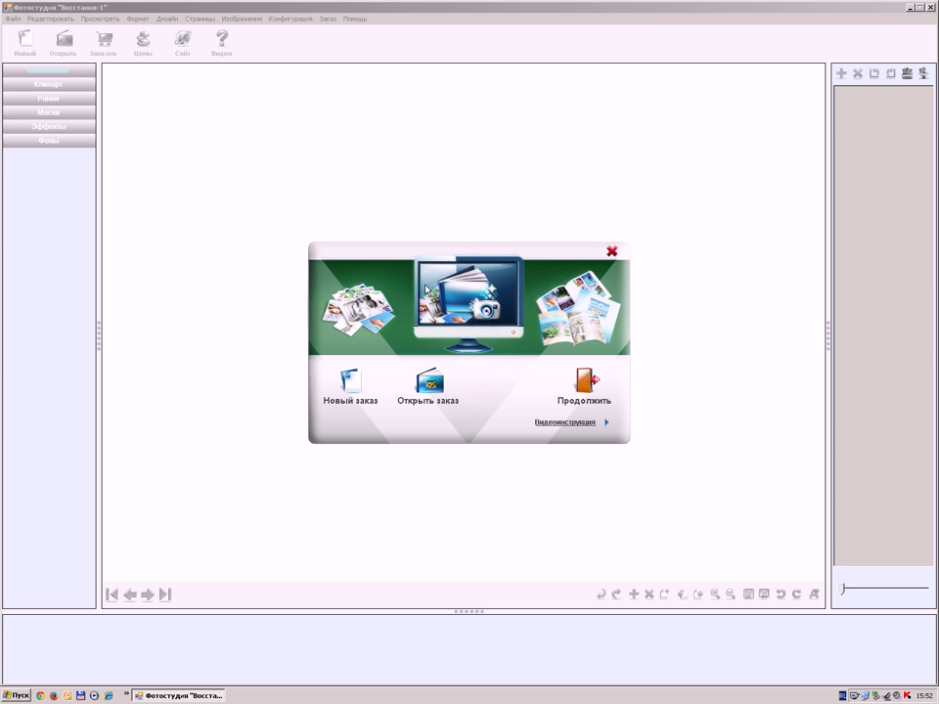
Create a new album order named Путешествие with the "#20x27 книга" album type and continue to photo selection.
{"action": "left_click", "coordinate": [344, 382]}
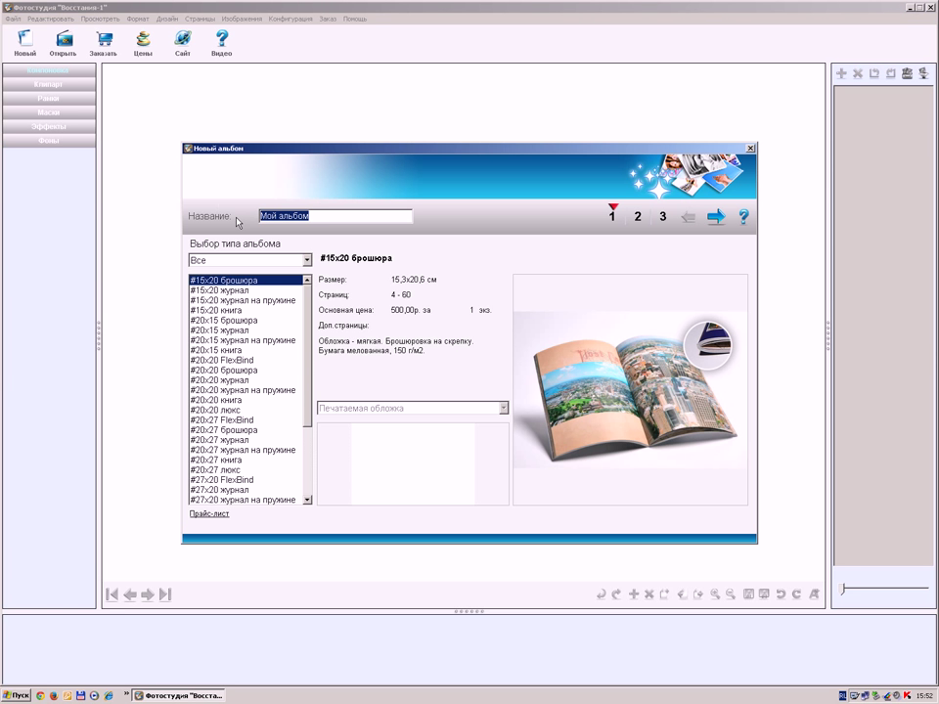
{"action": "type", "text": "Путешествие"}
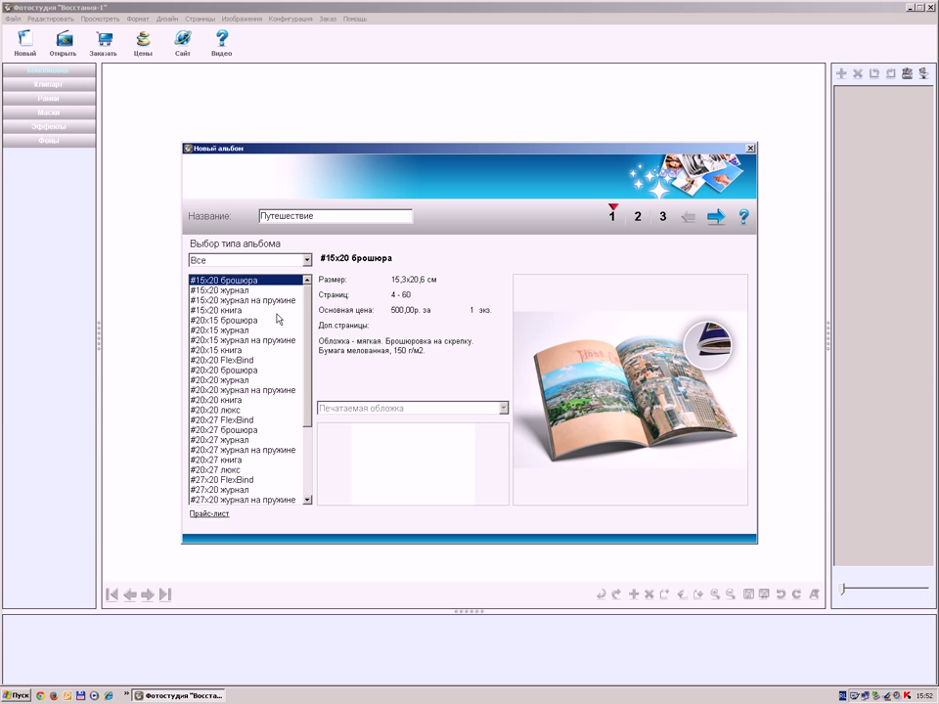
{"action": "left_click", "coordinate": [205, 460]}
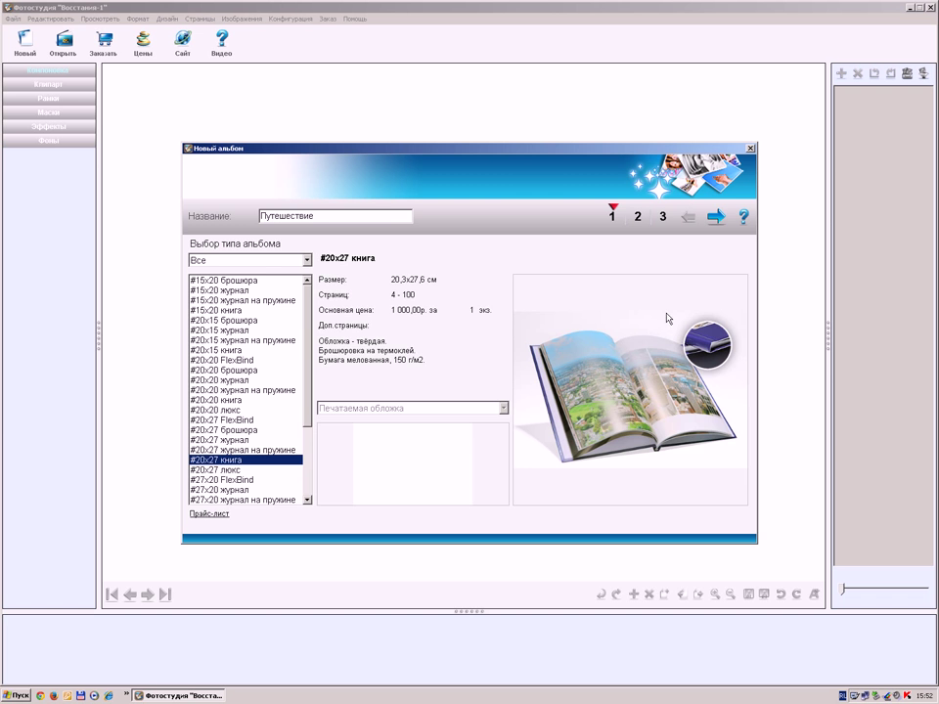
{"action": "left_click", "coordinate": [718, 217]}
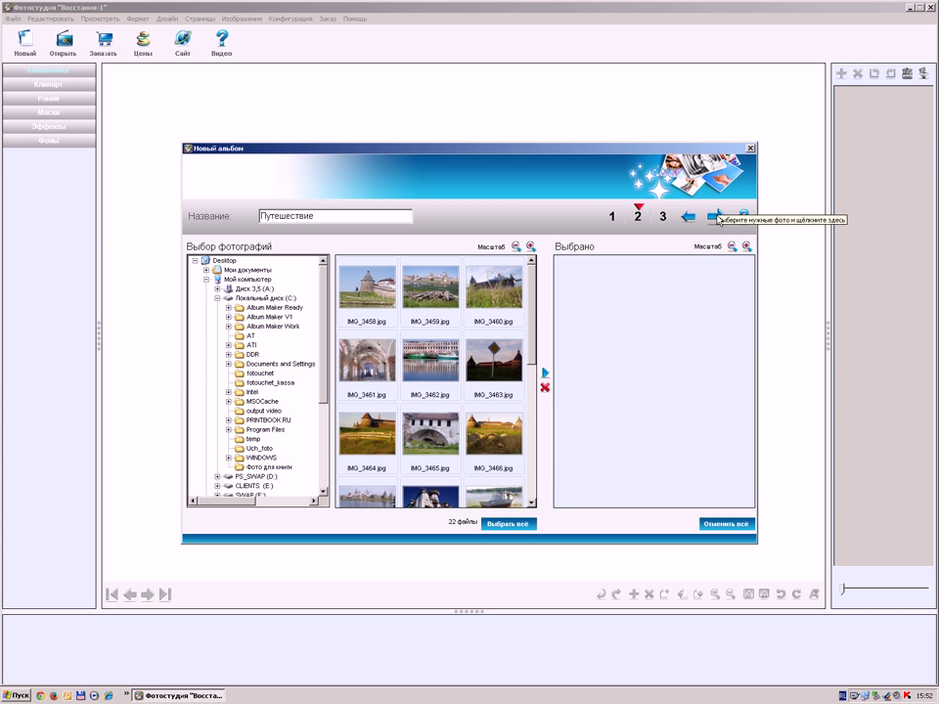
Add all photos from the folder "Фото для книги" to the album and continue to the page layout.
{"action": "left_click", "coordinate": [719, 218]}
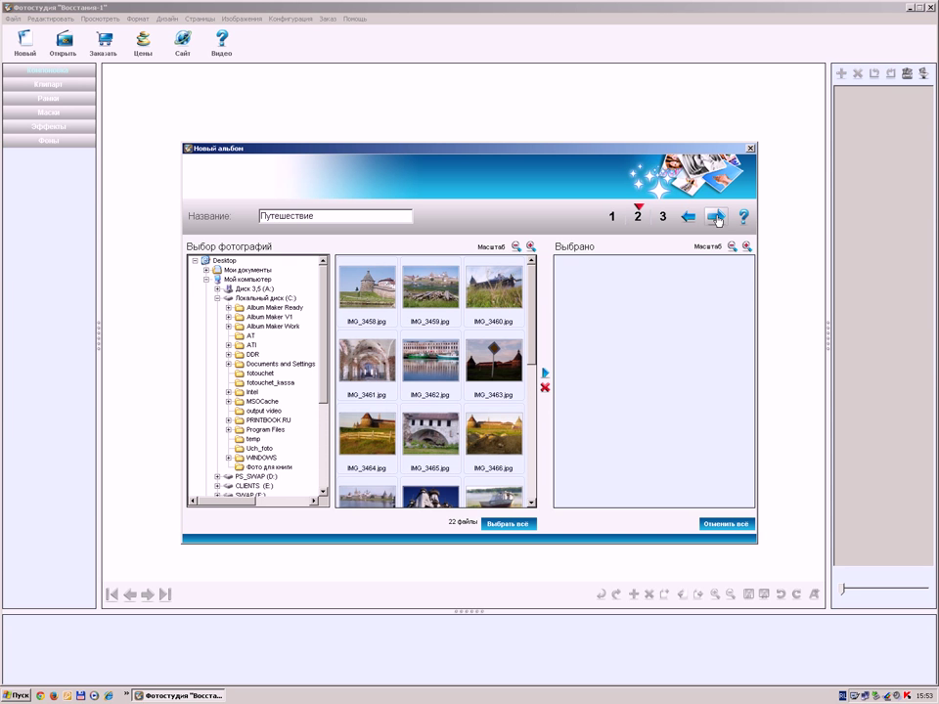
{"action": "left_click", "coordinate": [256, 467]}
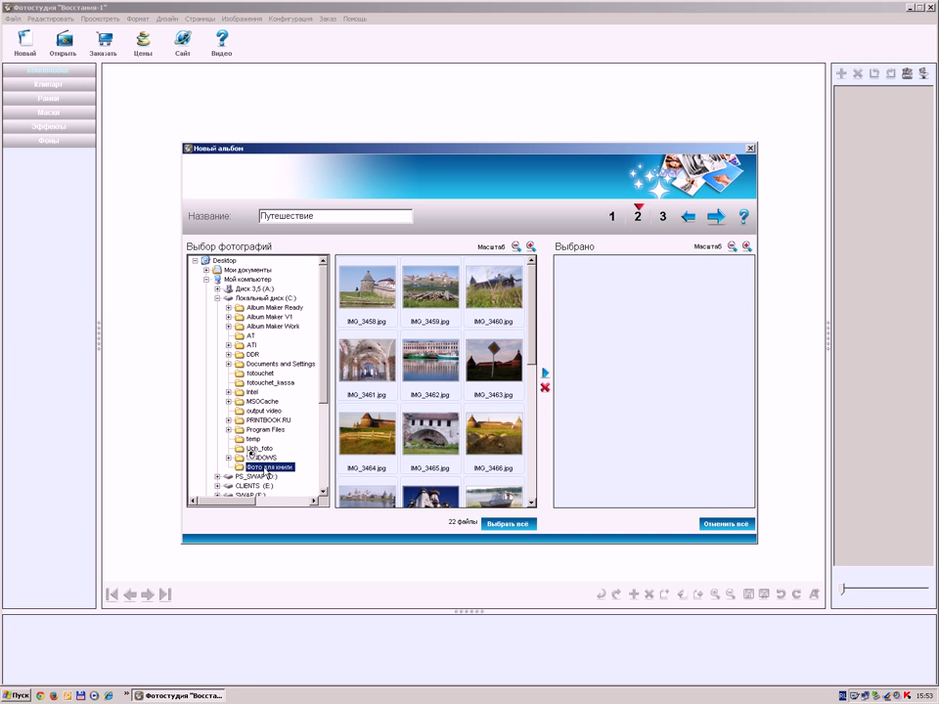
{"action": "left_click", "coordinate": [510, 525]}
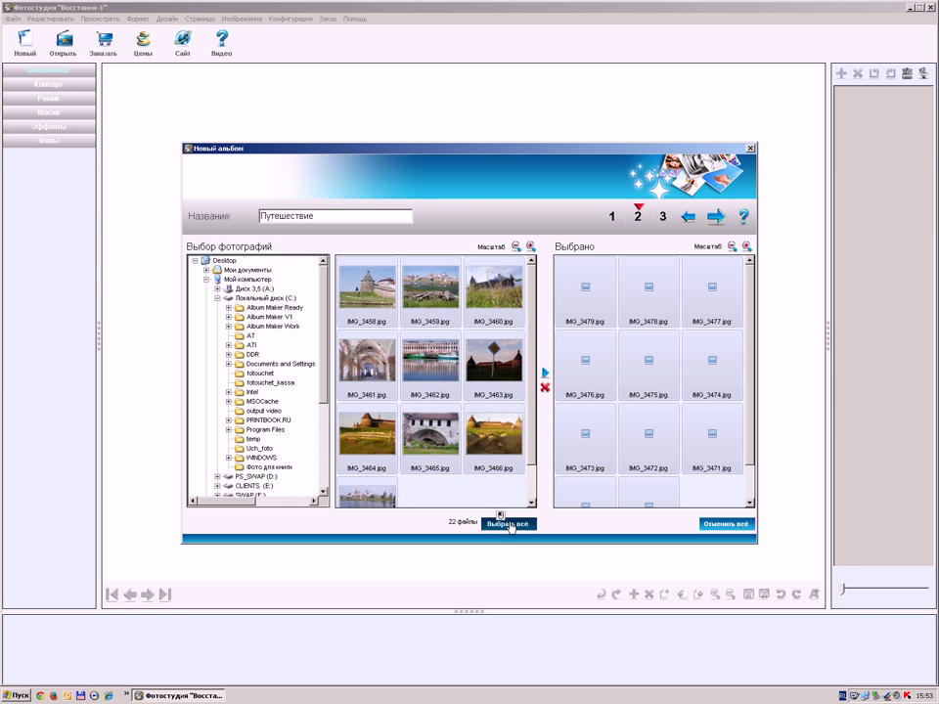
{"action": "left_click", "coordinate": [719, 217]}
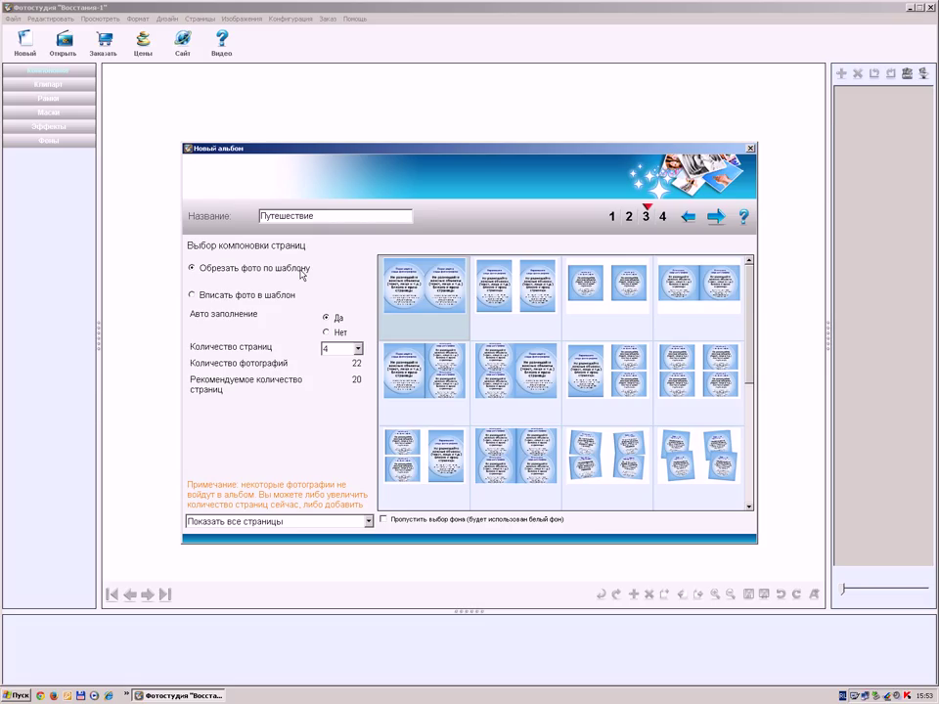
{"action": "left_click", "coordinate": [593, 295]}
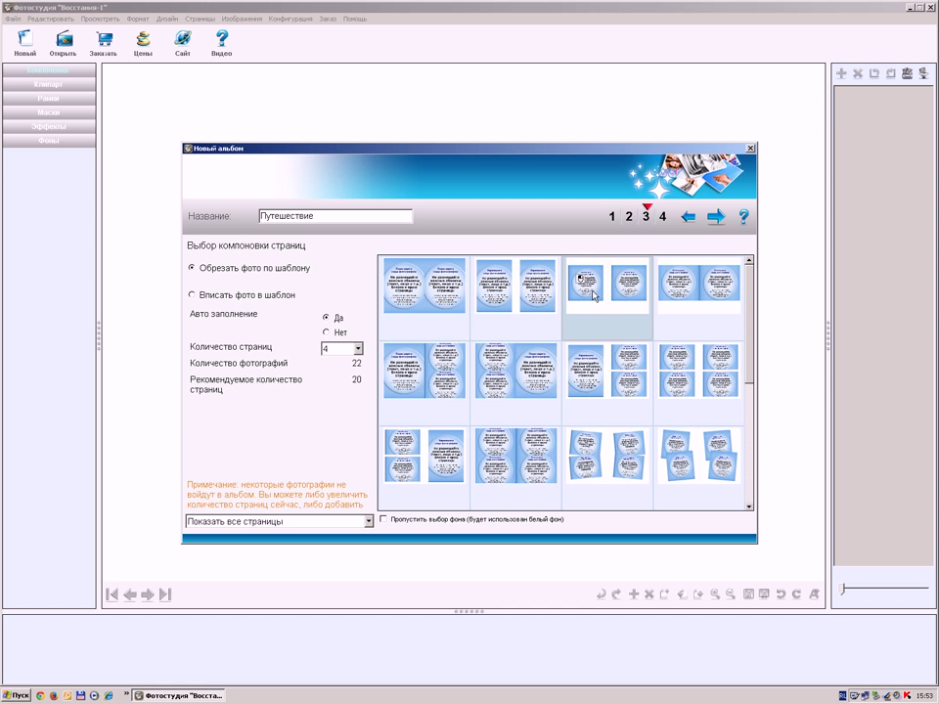
{"action": "left_click", "coordinate": [192, 295]}
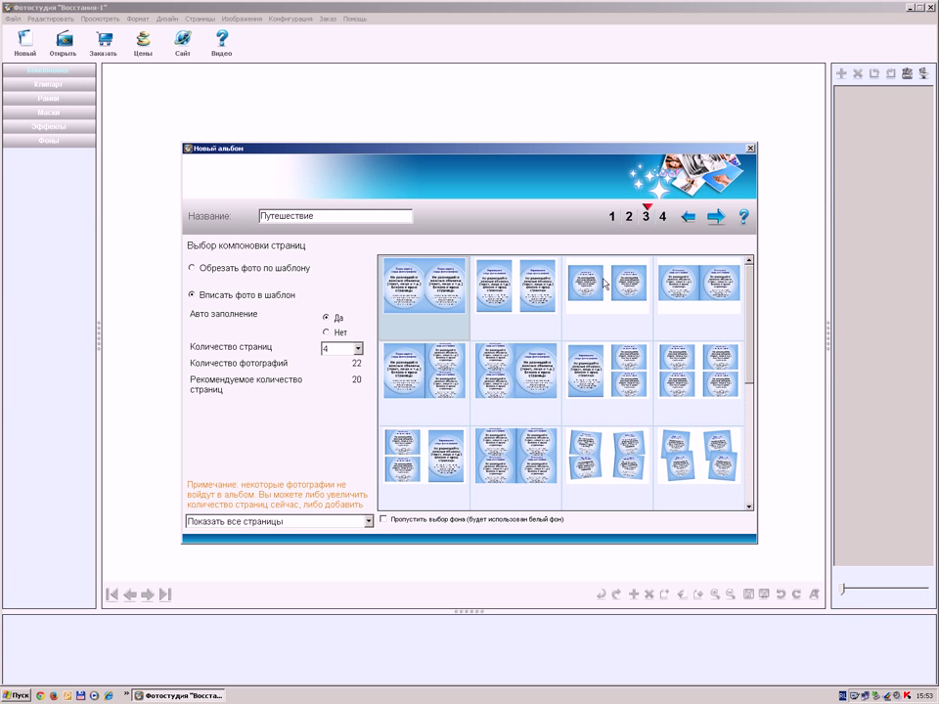
{"action": "left_click", "coordinate": [192, 268]}
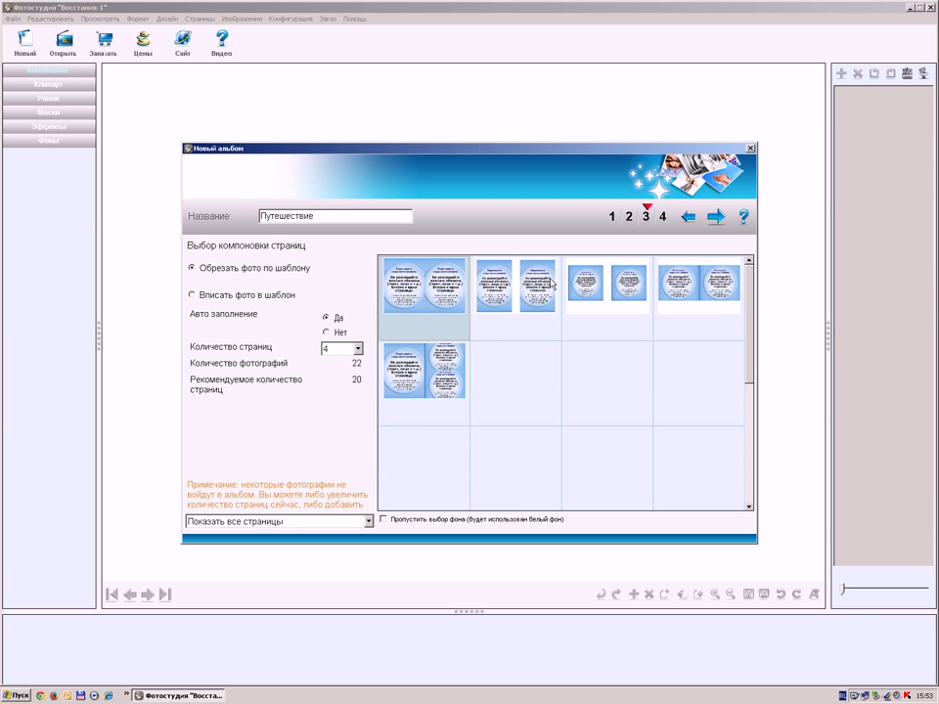
Choose the straight layout with four separate photos per spread and accept the recommended 10 pages.
{"action": "left_click", "coordinate": [687, 367]}
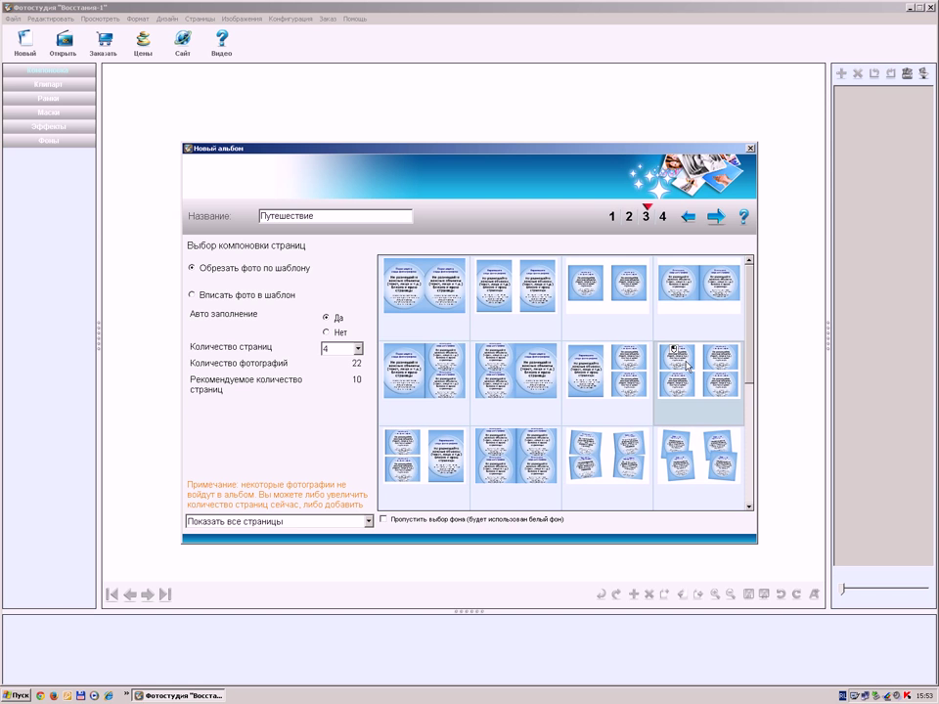
{"action": "left_click", "coordinate": [716, 217]}
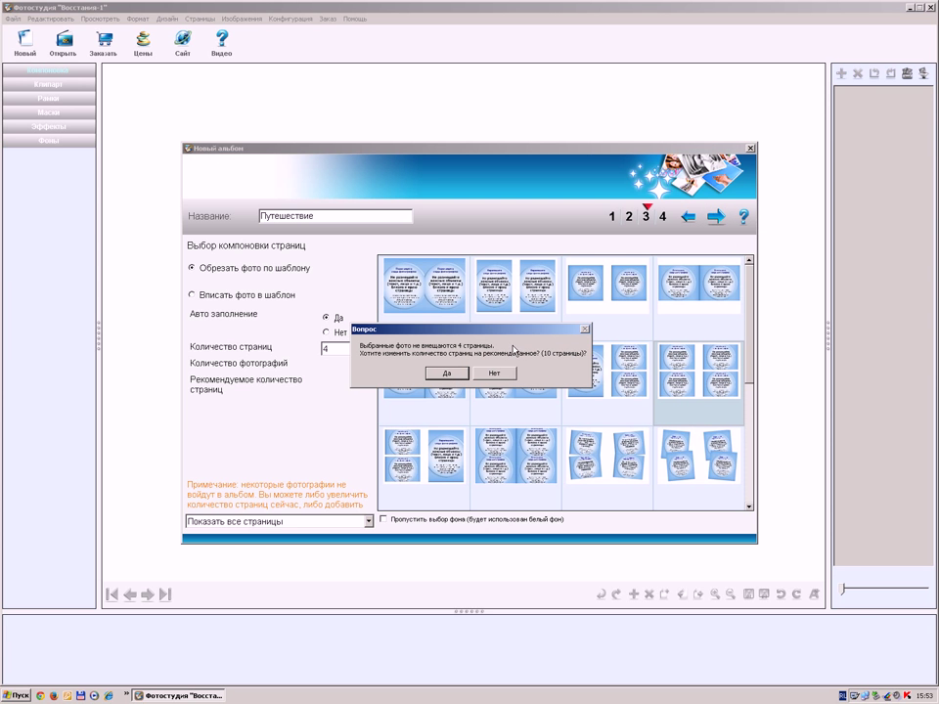
{"action": "left_click", "coordinate": [449, 377]}
{"action": "left_click", "coordinate": [662, 216]}
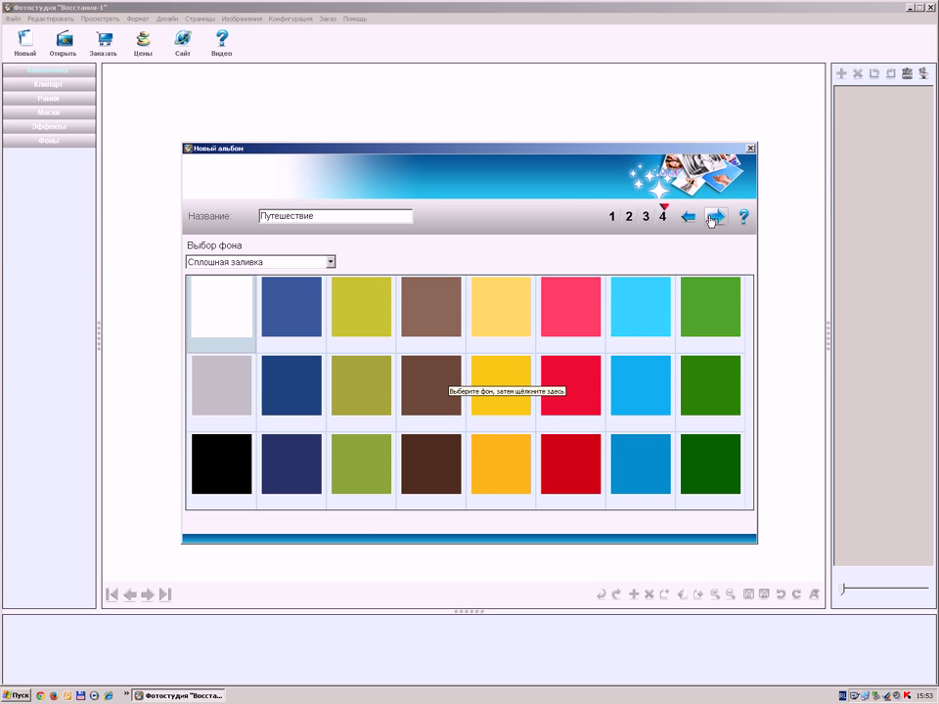
Look through the V1 backgrounds, choose the white "Сплошная заливка" background and generate the album.
{"action": "left_click", "coordinate": [331, 262]}
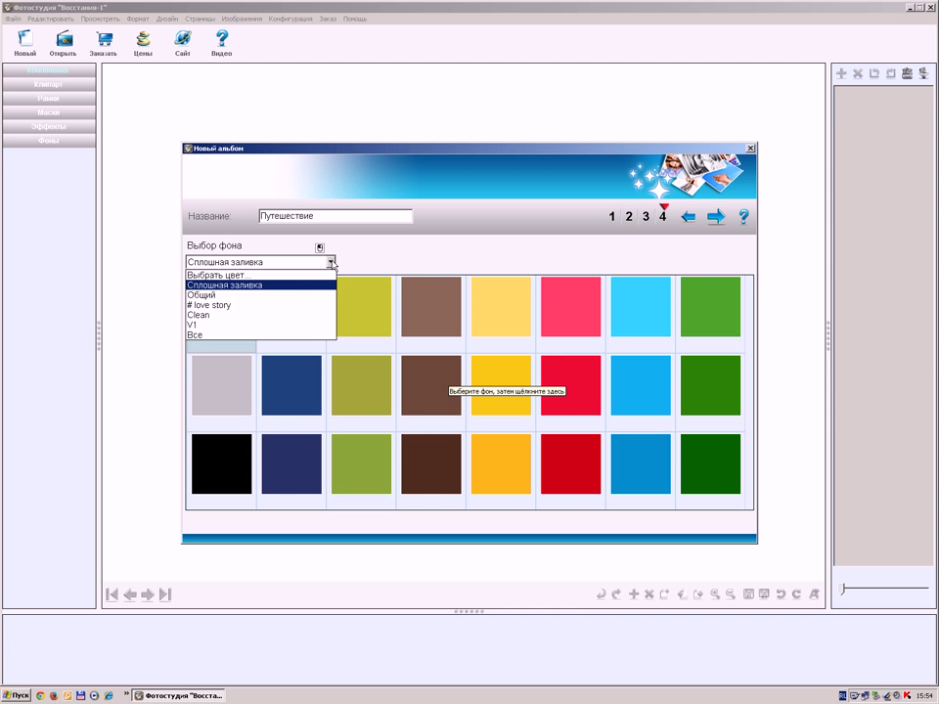
{"action": "left_click", "coordinate": [201, 324]}
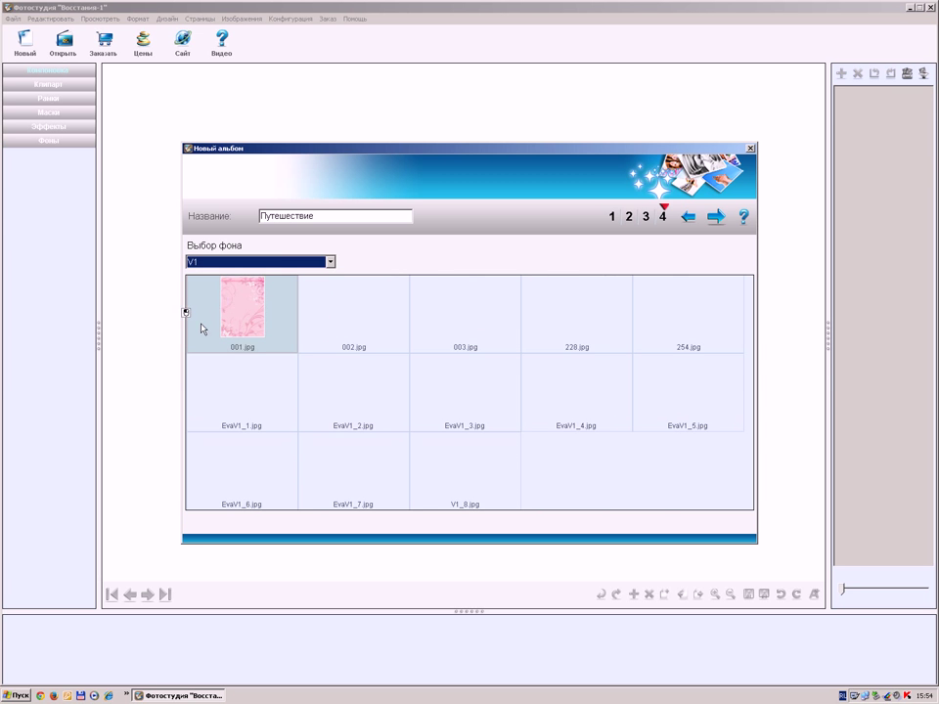
{"action": "left_click", "coordinate": [331, 262]}
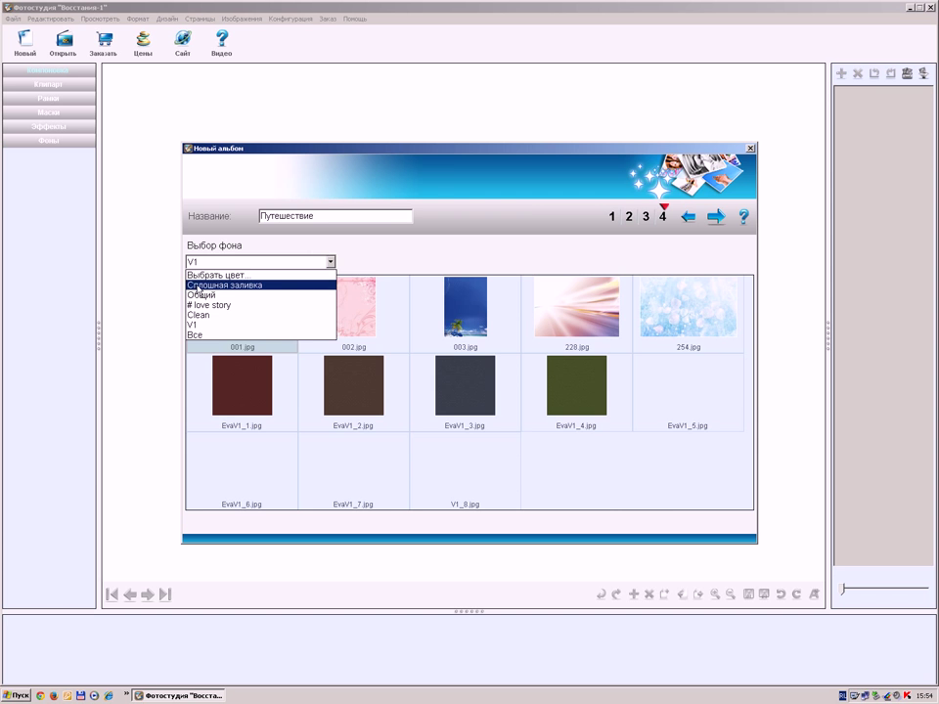
{"action": "left_click", "coordinate": [214, 285]}
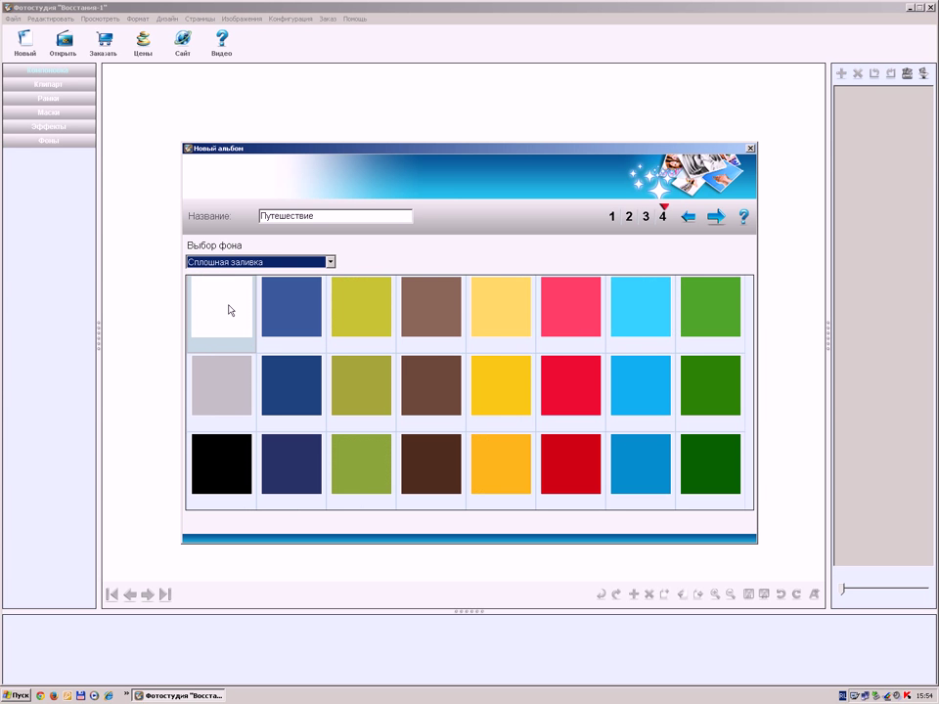
{"action": "left_click", "coordinate": [230, 311]}
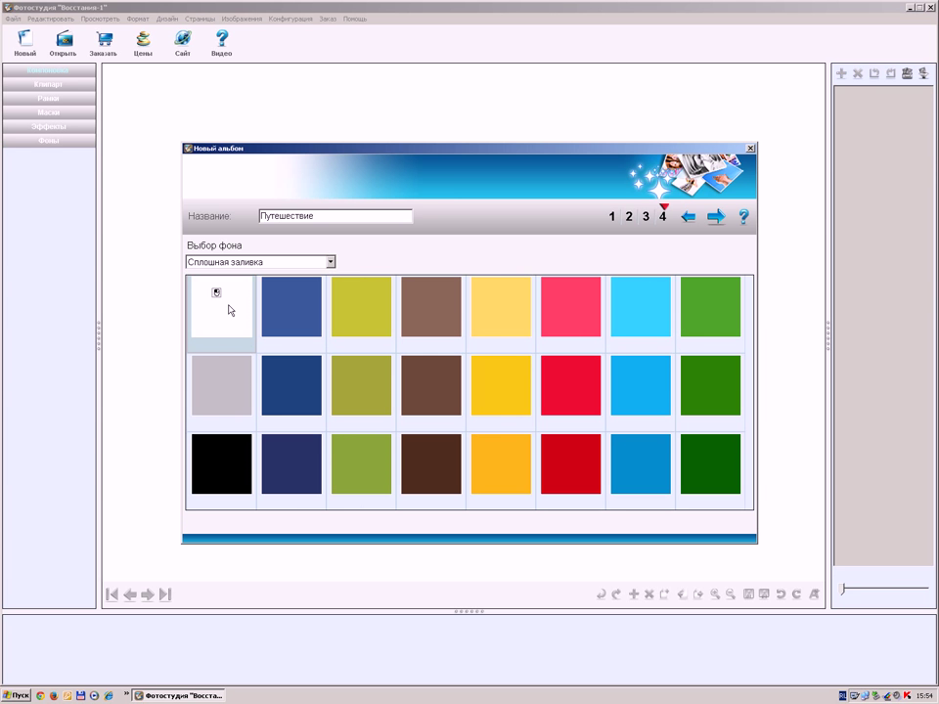
{"action": "left_click", "coordinate": [719, 219]}
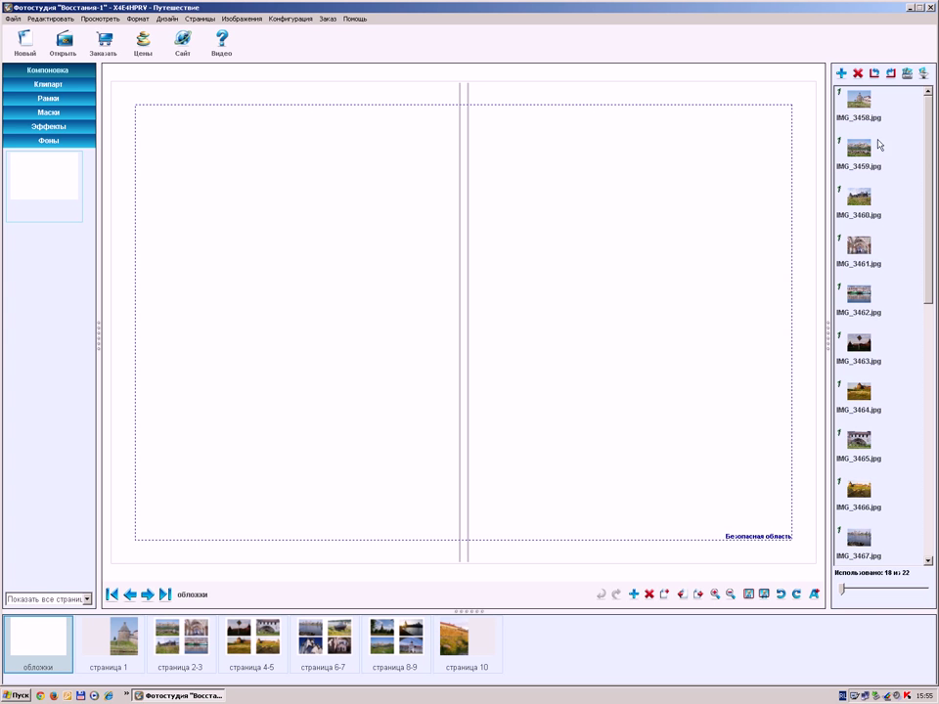
Place IMG_3458.jpg in the upper part of the front cover and enlarge it.
{"action": "left_click_drag", "start_coordinate": [859, 99], "coordinate": [608, 159]}
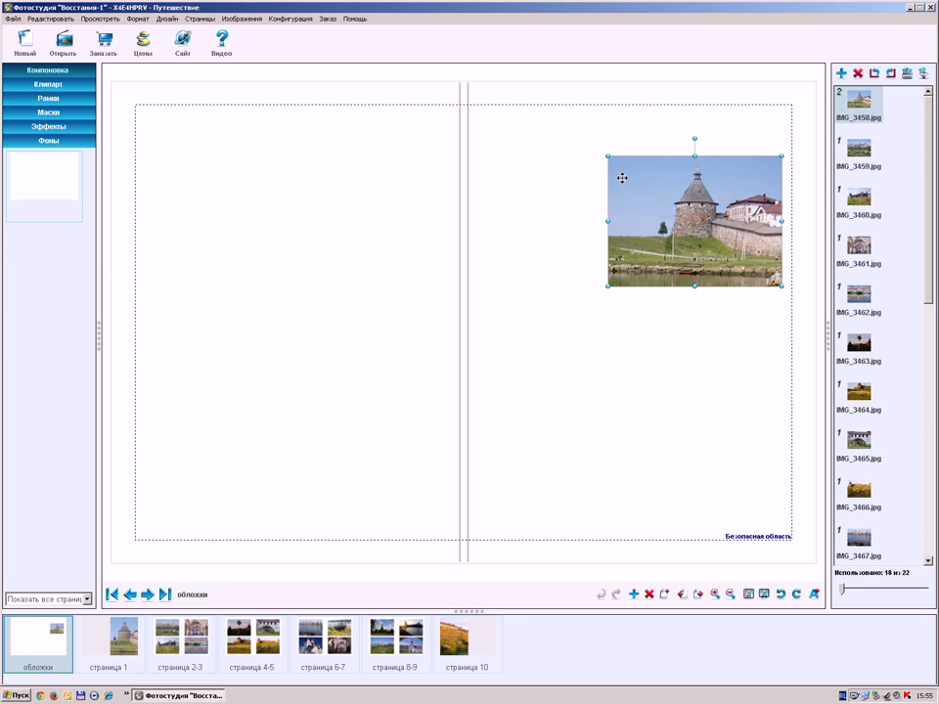
{"action": "left_click_drag", "start_coordinate": [712, 217], "coordinate": [640, 197]}
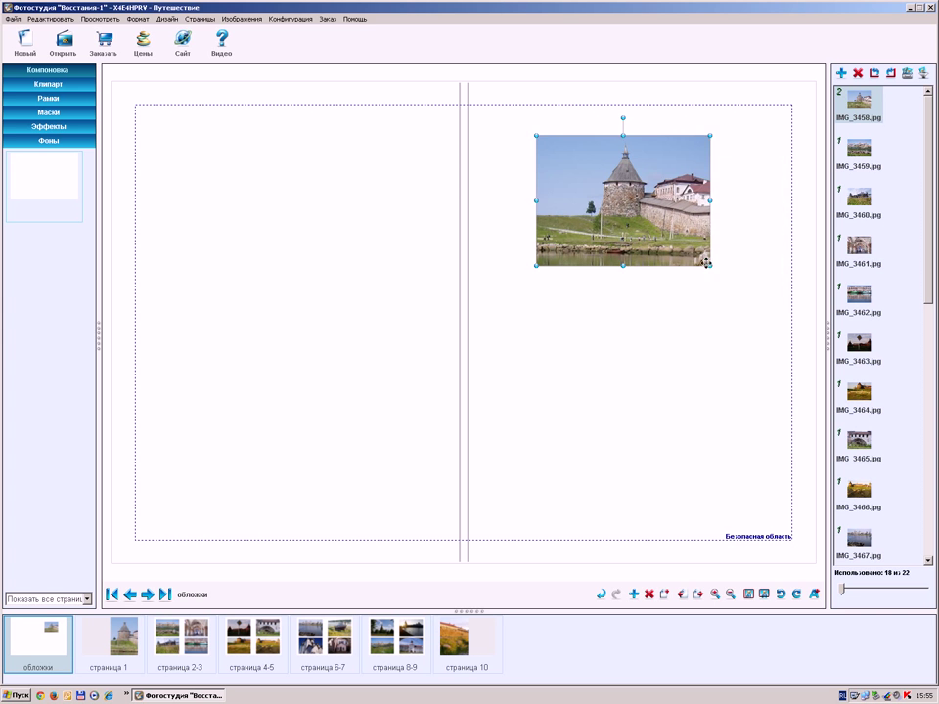
{"action": "left_click_drag", "start_coordinate": [710, 265], "coordinate": [762, 300]}
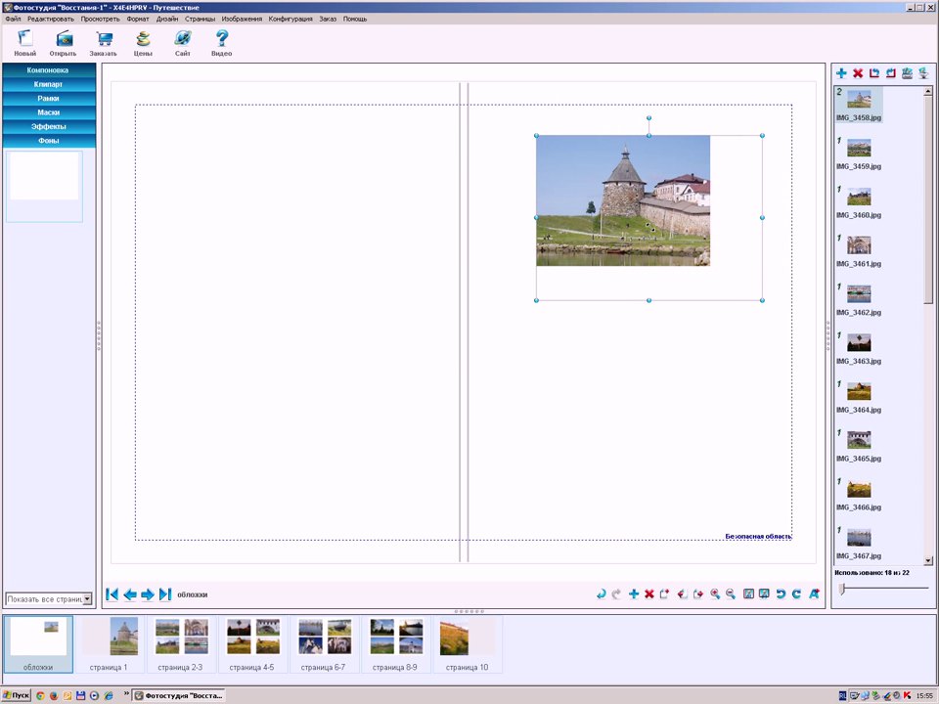
{"action": "left_click_drag", "start_coordinate": [652, 216], "coordinate": [638, 215]}
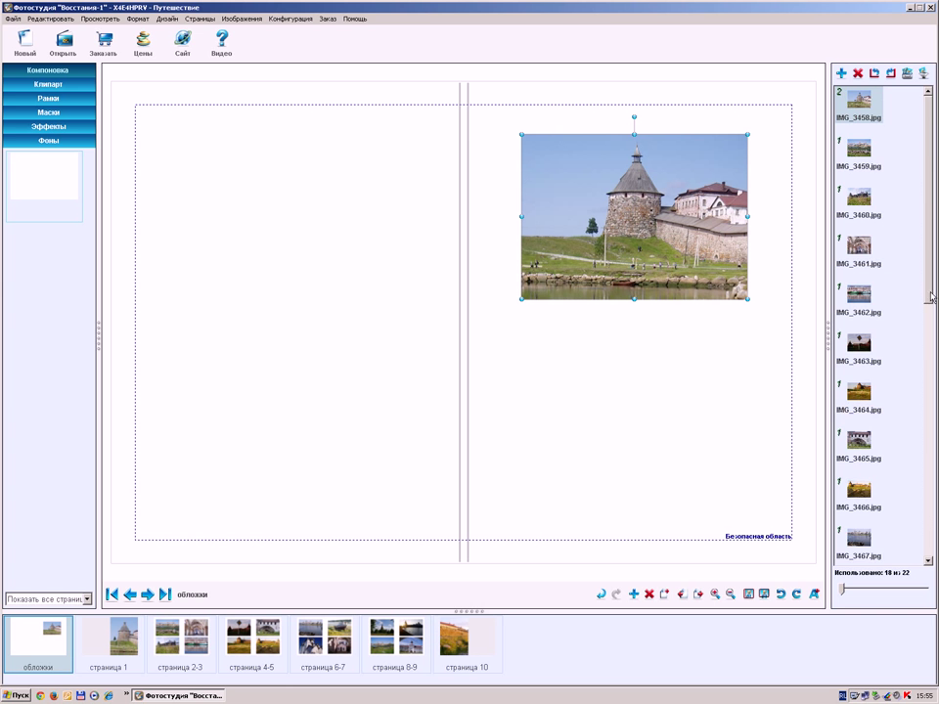
Fill the entire cover spread with the photo IMG_3475.jpg.
{"action": "scroll", "coordinate": [900, 370], "scroll_direction": "down", "scroll_amount": 5}
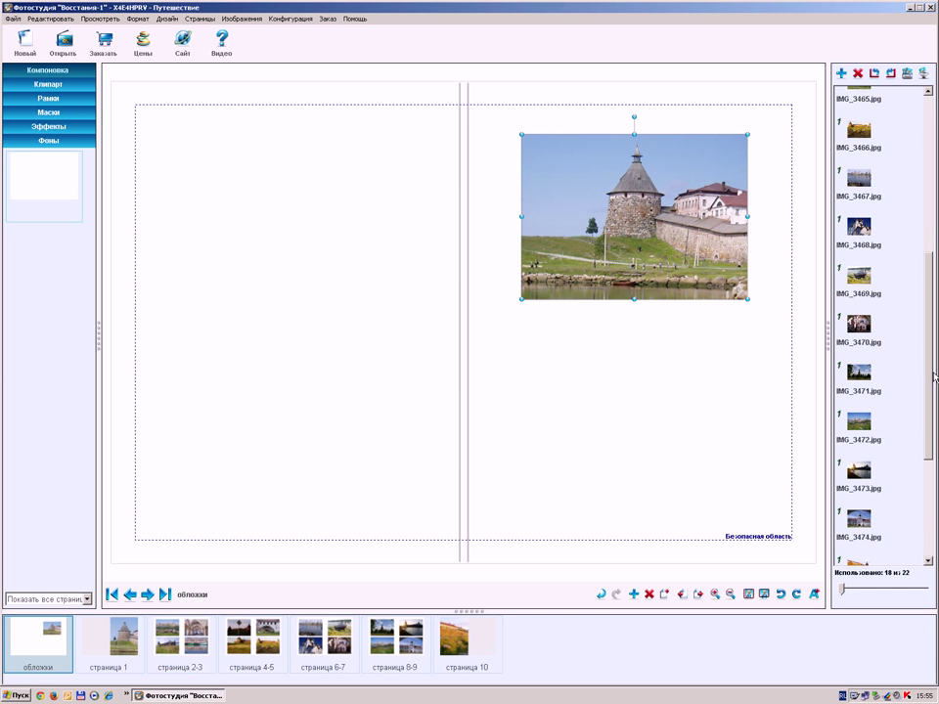
{"action": "scroll", "coordinate": [933, 376], "scroll_direction": "down", "scroll_amount": 3}
{"action": "left_click_drag", "start_coordinate": [858, 440], "coordinate": [600, 86]}
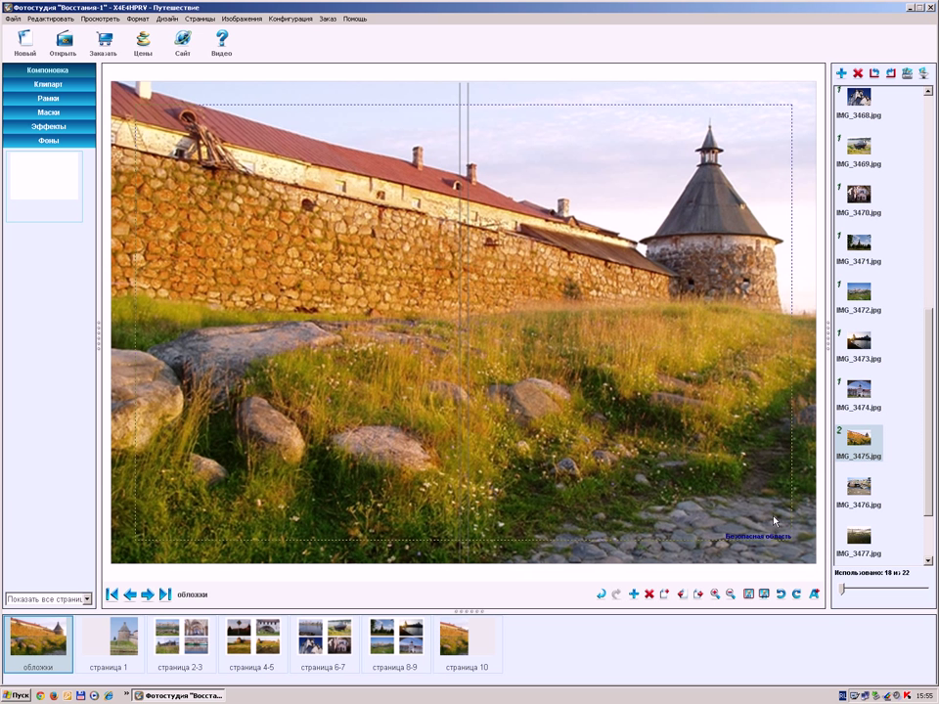
Start a text block on the cover spread and enter the title "ПУТЕШЕСТВИЕ".
{"action": "left_click", "coordinate": [814, 594]}
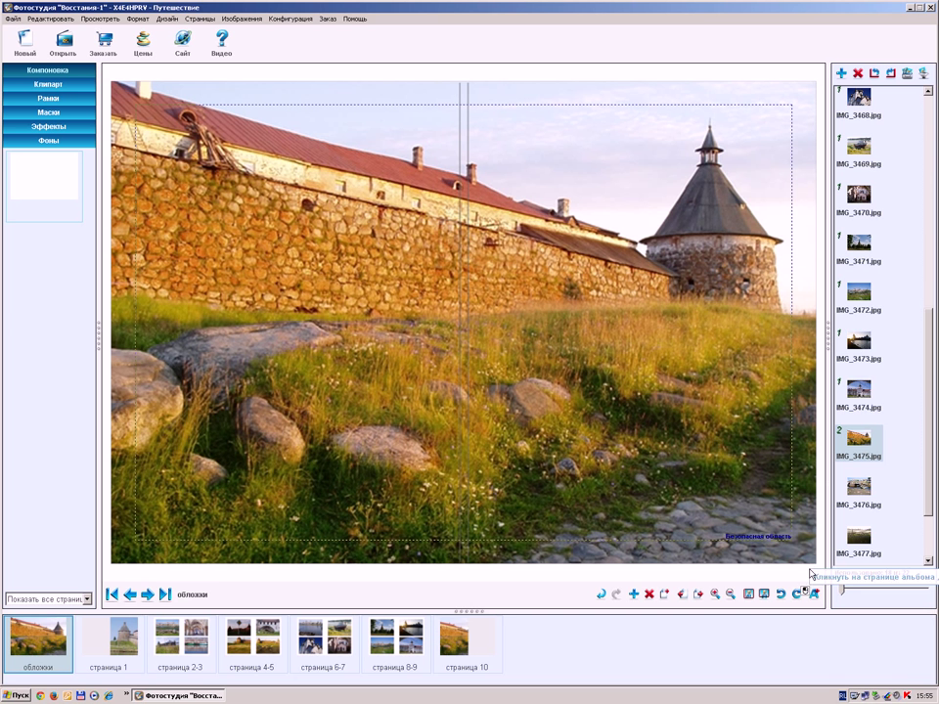
{"action": "left_click", "coordinate": [510, 310]}
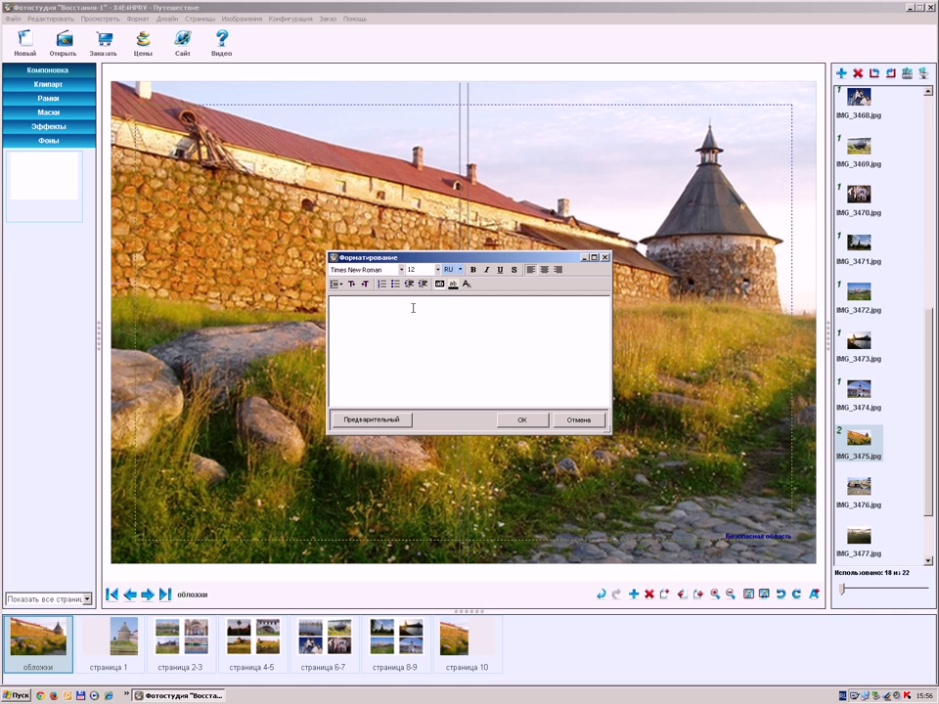
{"action": "type", "text": "ПУТЕШЕСТВИЕ"}
Format the title text as bold white Arial at size 24 and move the formatting dialog lower over the cover.
{"action": "left_click_drag", "start_coordinate": [420, 304], "coordinate": [334, 304]}
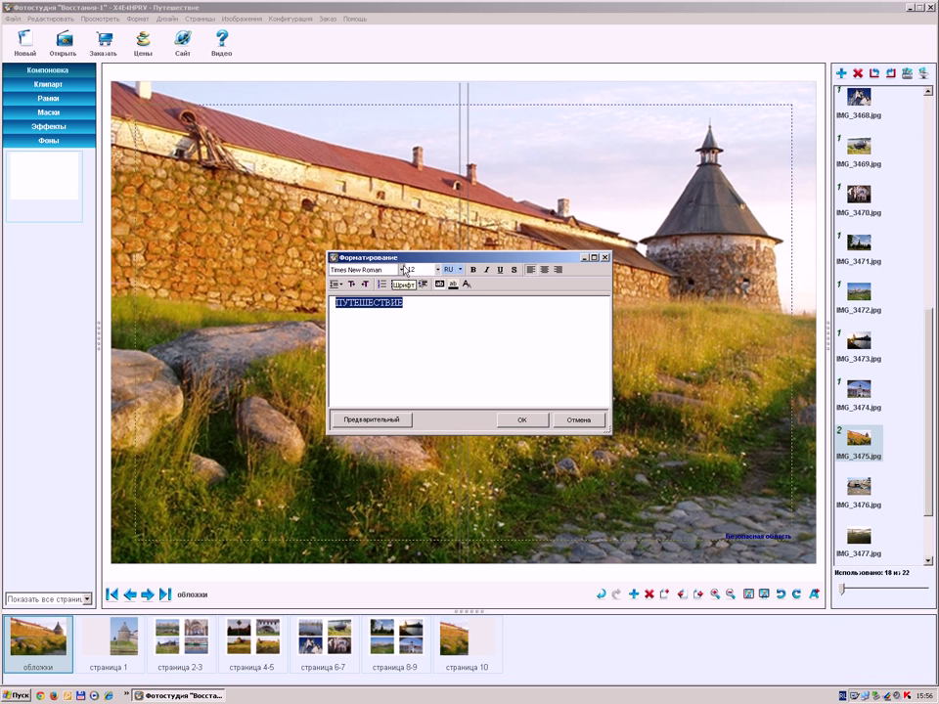
{"action": "left_click", "coordinate": [400, 270]}
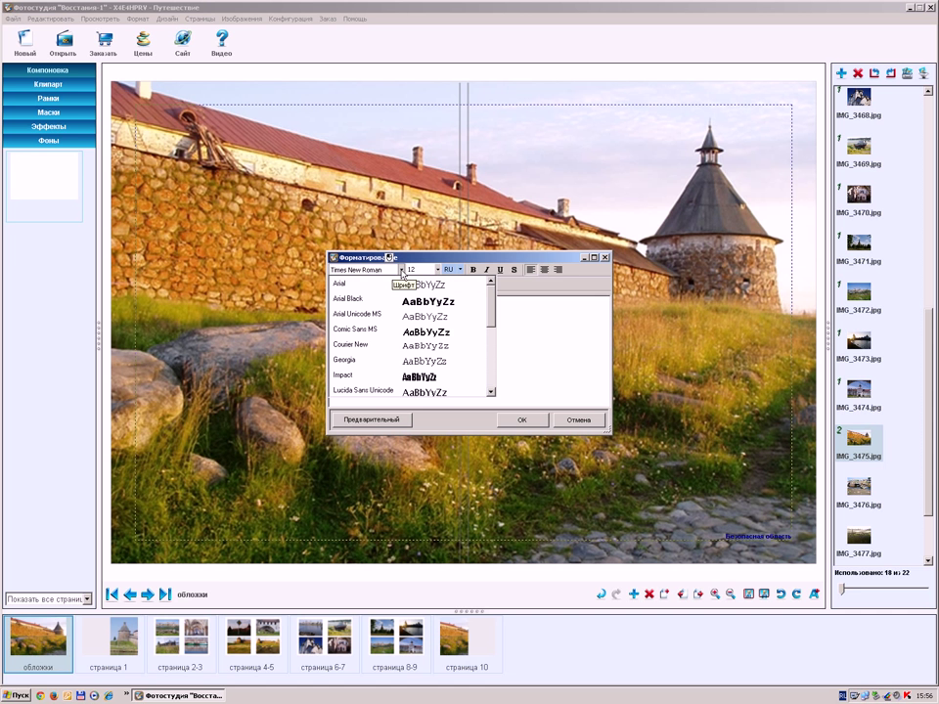
{"action": "left_click", "coordinate": [338, 284]}
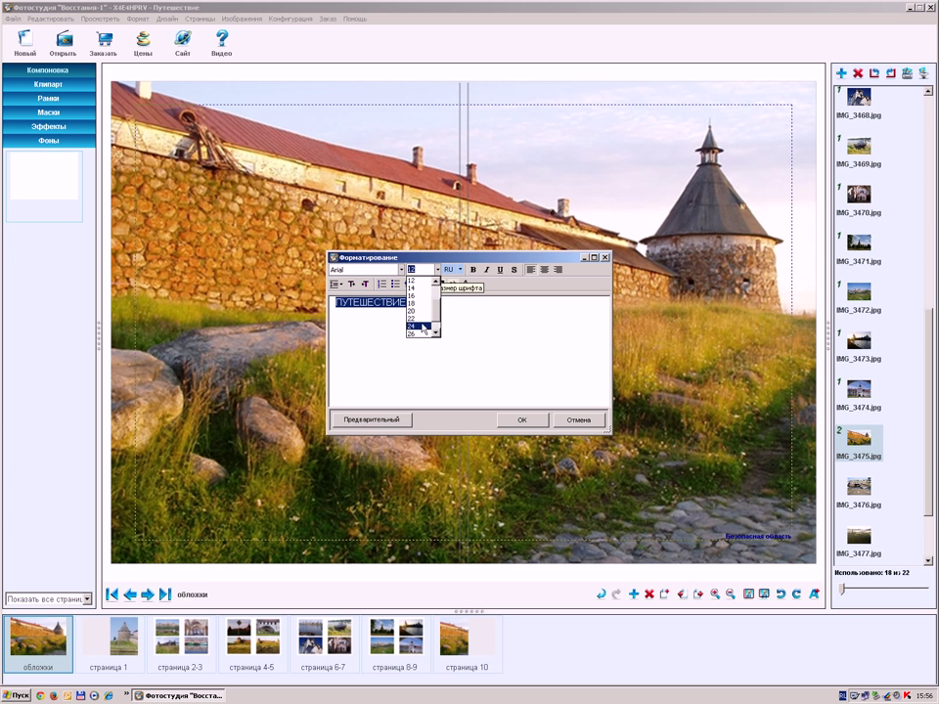
{"action": "left_click", "coordinate": [418, 325]}
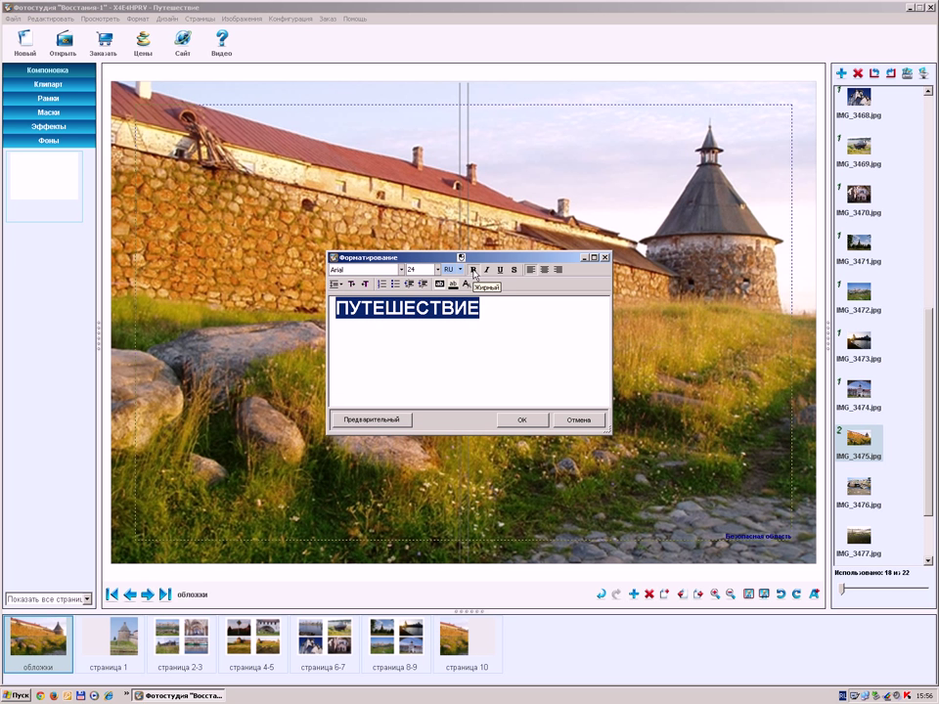
{"action": "left_click", "coordinate": [454, 284]}
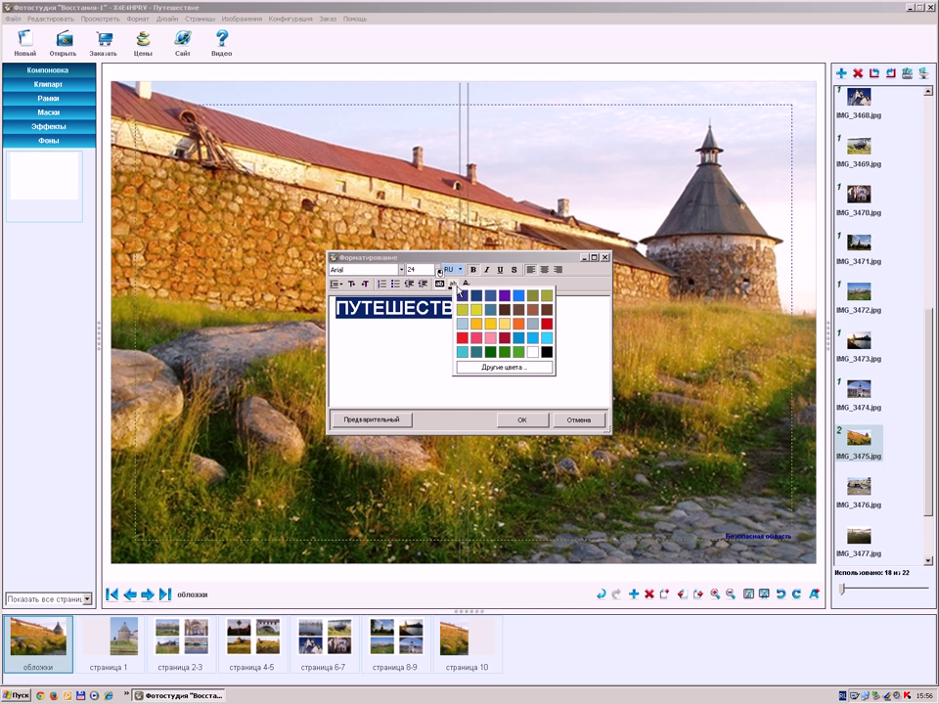
{"action": "left_click", "coordinate": [528, 350]}
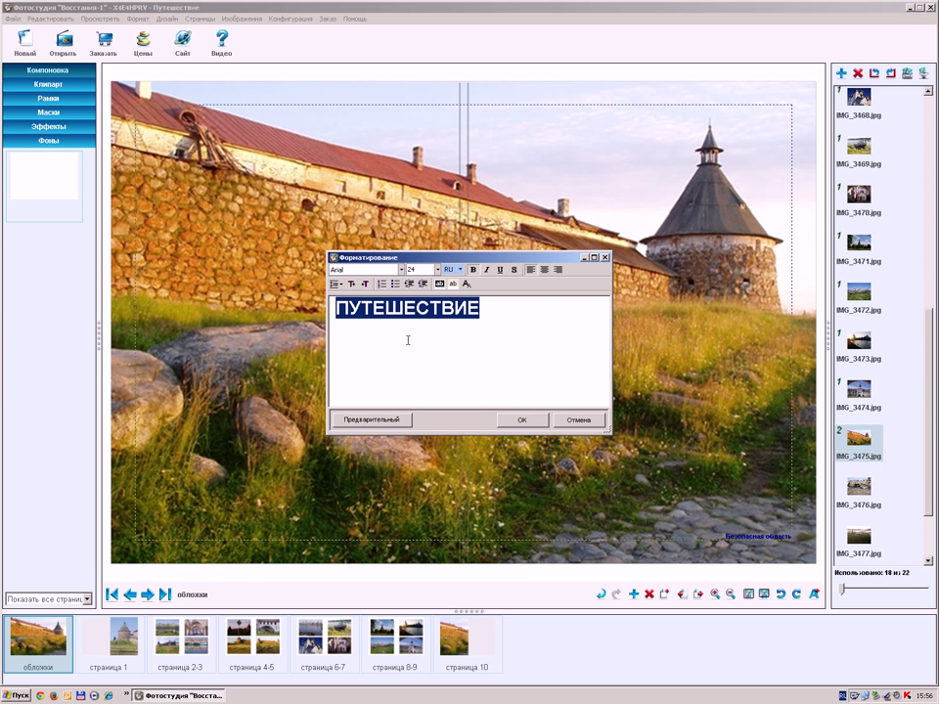
{"action": "left_click_drag", "start_coordinate": [461, 259], "coordinate": [380, 392]}
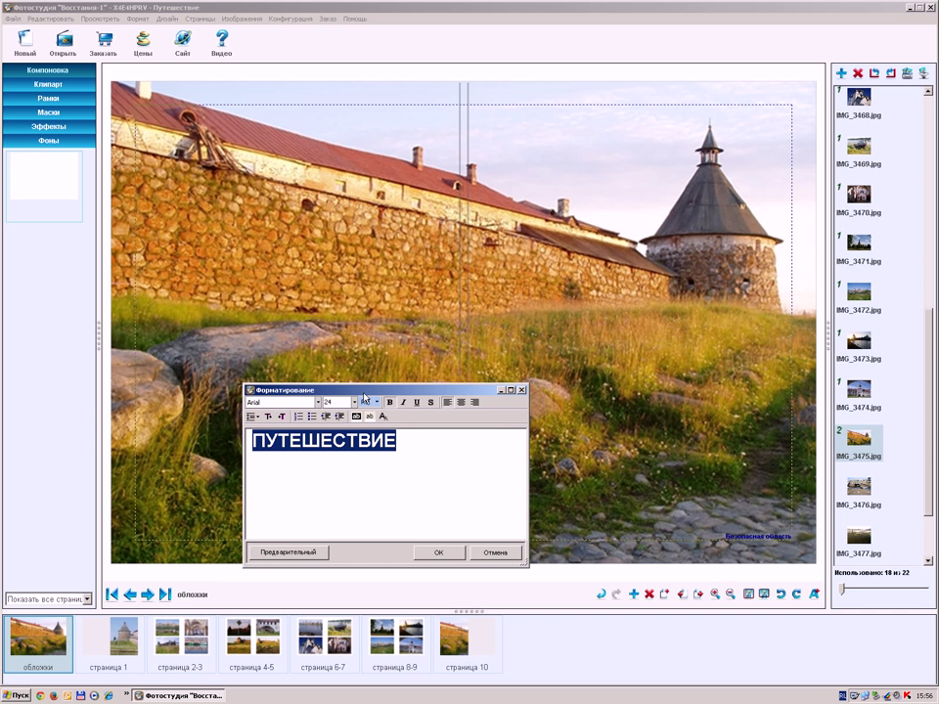
Set the cover title's font size to 55 and widen its text block so the word fits on one line.
{"action": "left_click", "coordinate": [294, 554]}
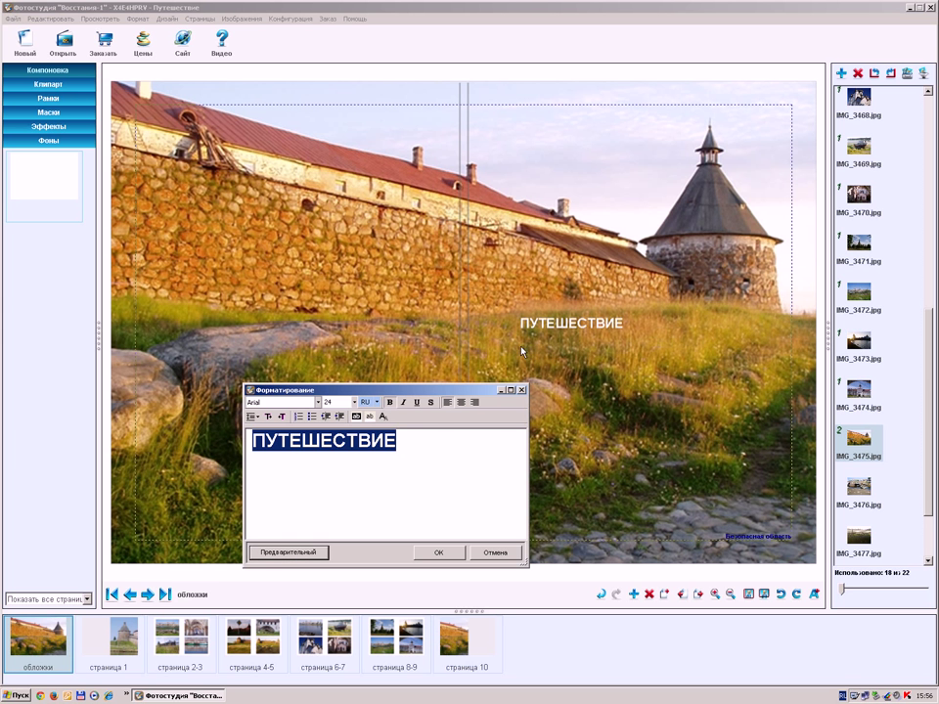
{"action": "double_click", "coordinate": [335, 401]}
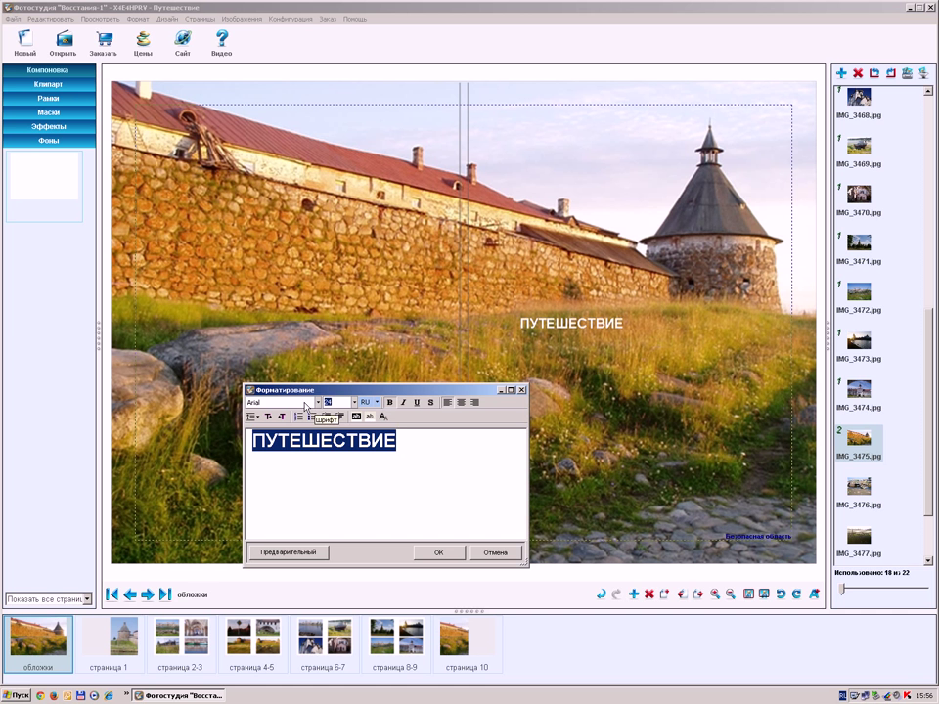
{"action": "type", "text": "55"}
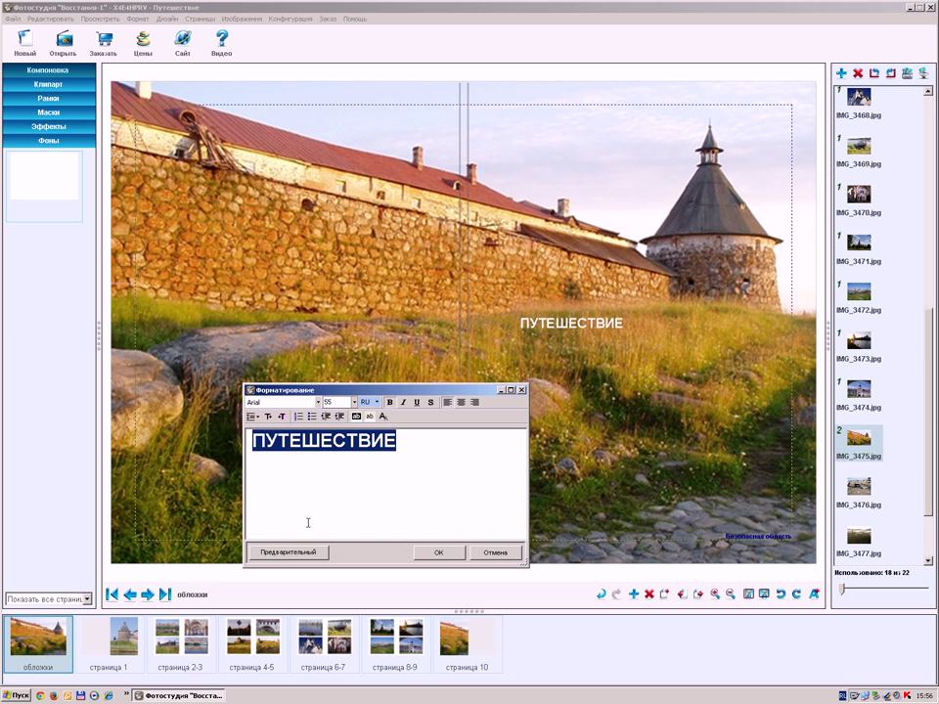
{"action": "key", "text": "Return"}
{"action": "left_click", "coordinate": [287, 554]}
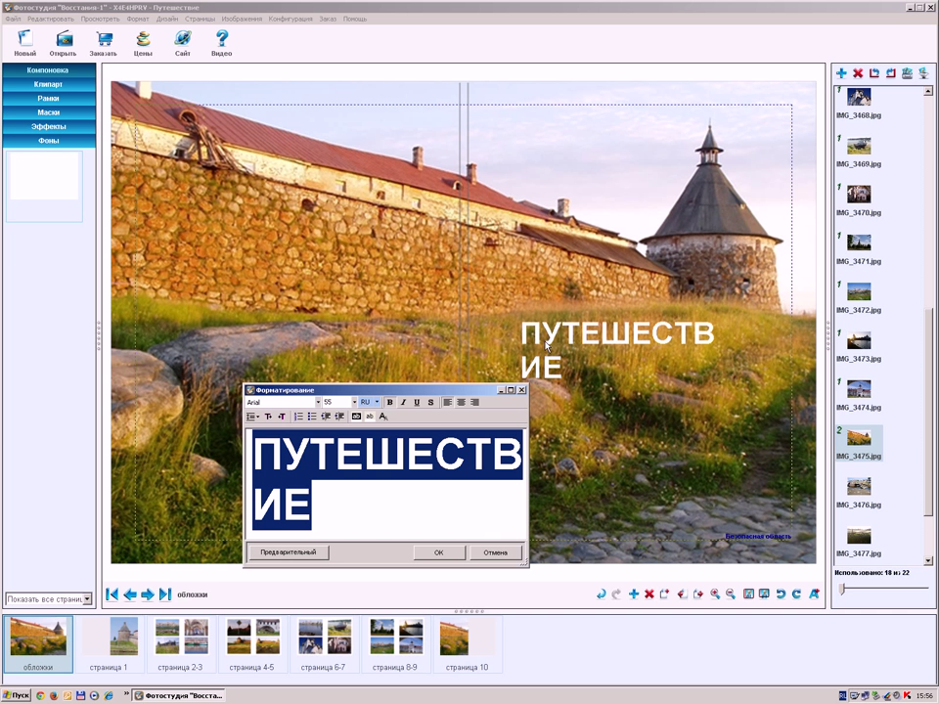
{"action": "left_click", "coordinate": [437, 553]}
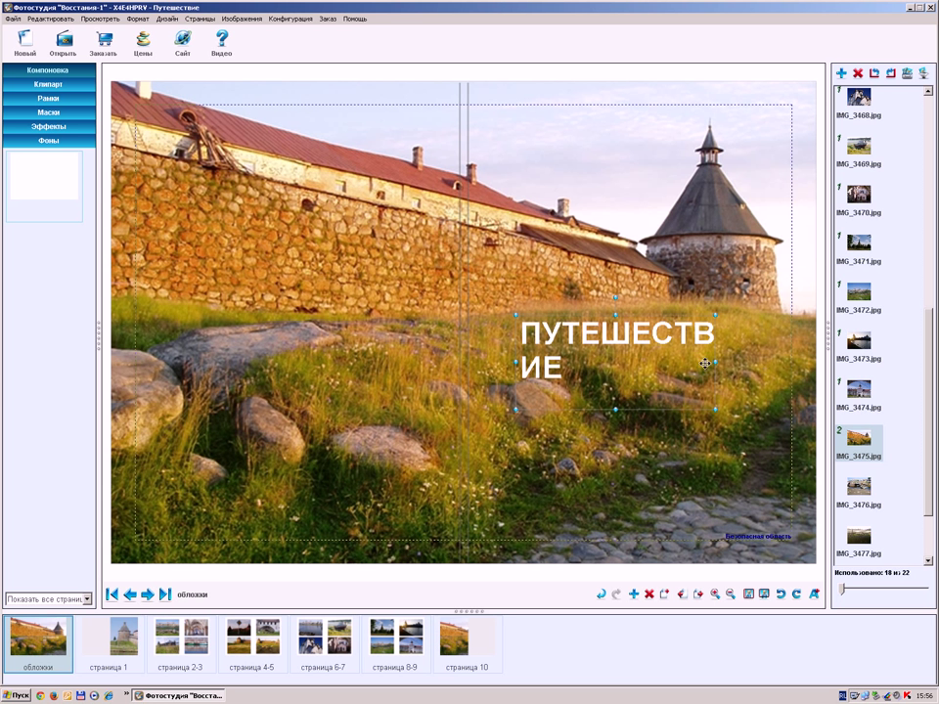
{"action": "left_click_drag", "start_coordinate": [715, 361], "coordinate": [769, 359]}
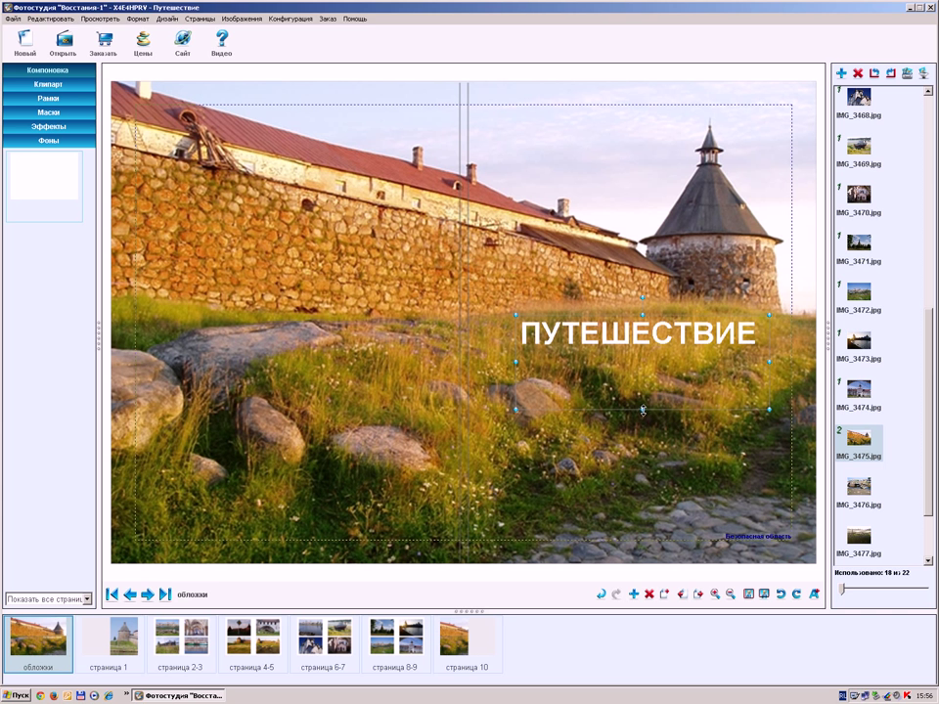
{"action": "left_click", "coordinate": [631, 372]}
Look through page 1, the inner spreads and page 10 of the album, and return to the cover spread.
{"action": "left_click", "coordinate": [116, 643]}
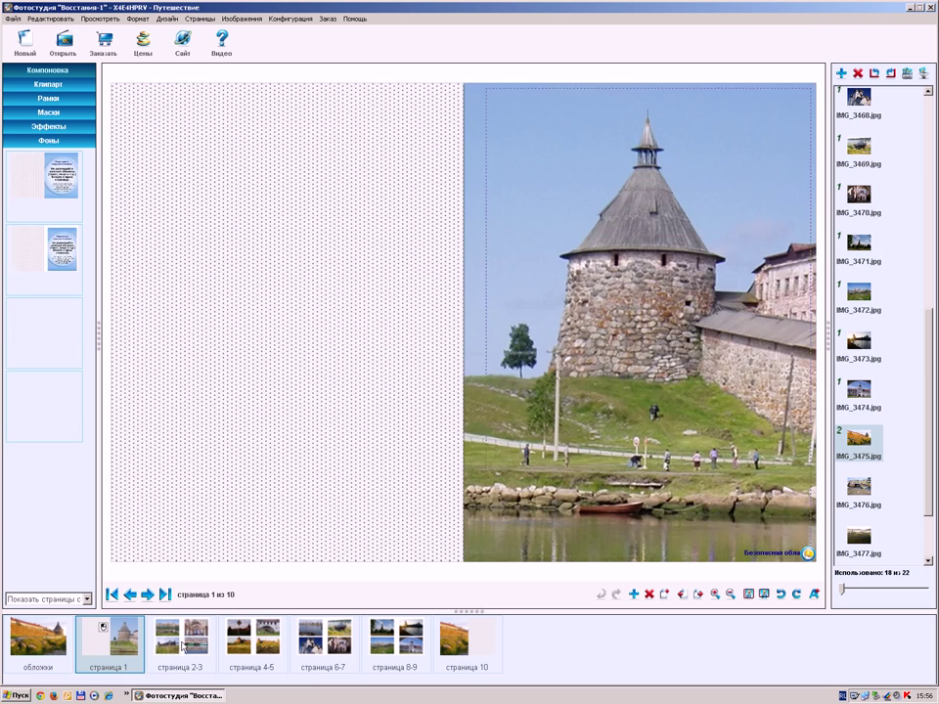
{"action": "left_click", "coordinate": [181, 637]}
{"action": "left_click", "coordinate": [245, 646]}
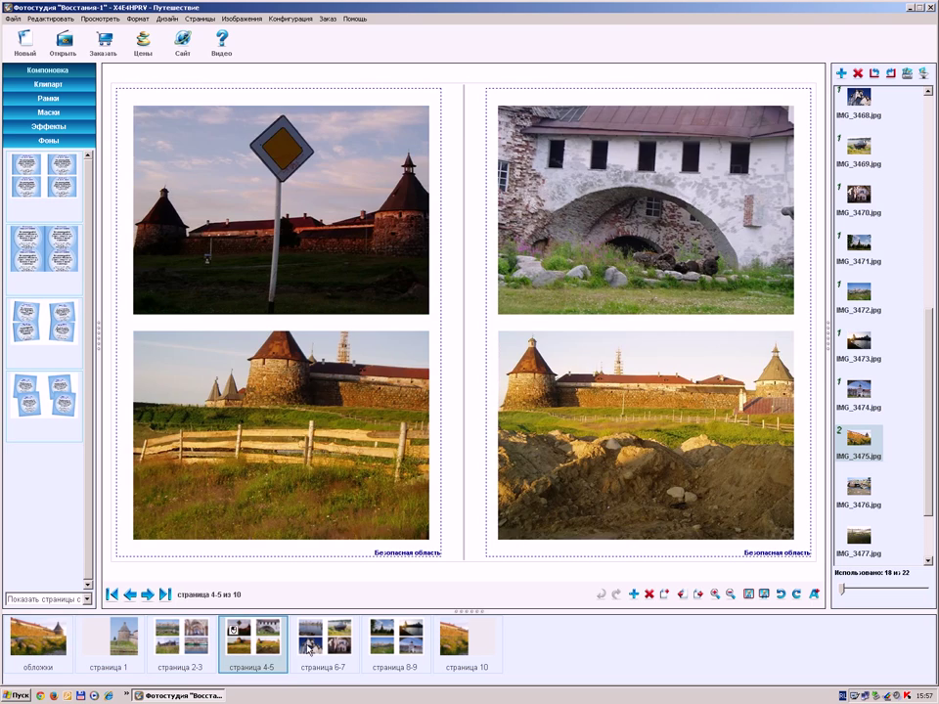
{"action": "left_click", "coordinate": [325, 645]}
{"action": "left_click", "coordinate": [396, 646]}
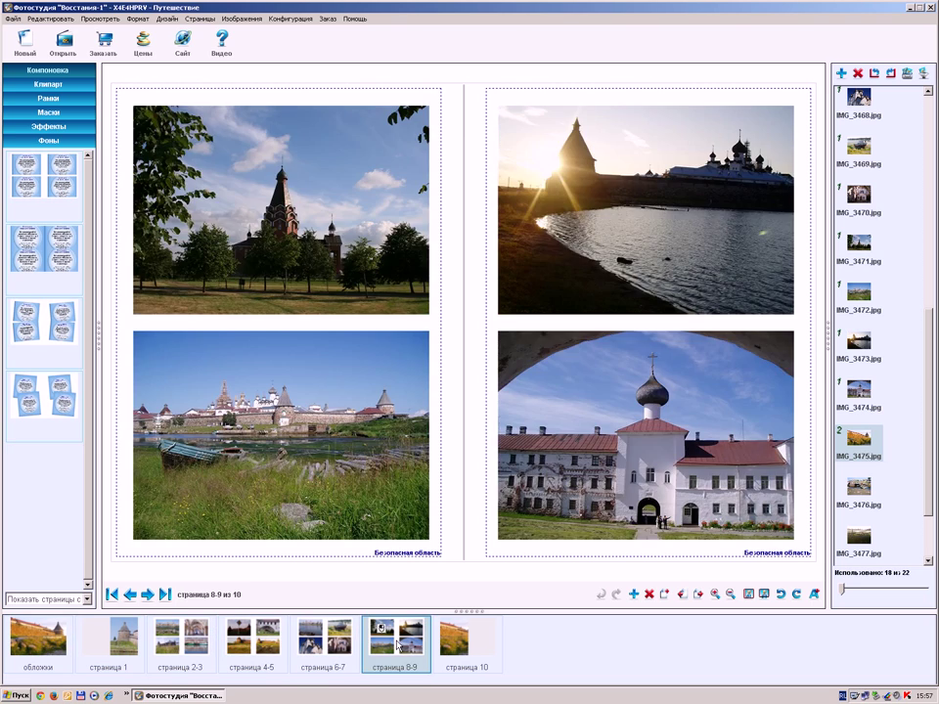
{"action": "left_click", "coordinate": [466, 641]}
{"action": "left_click", "coordinate": [396, 646]}
{"action": "scroll", "coordinate": [294, 484], "scroll_direction": "up", "scroll_amount": 1}
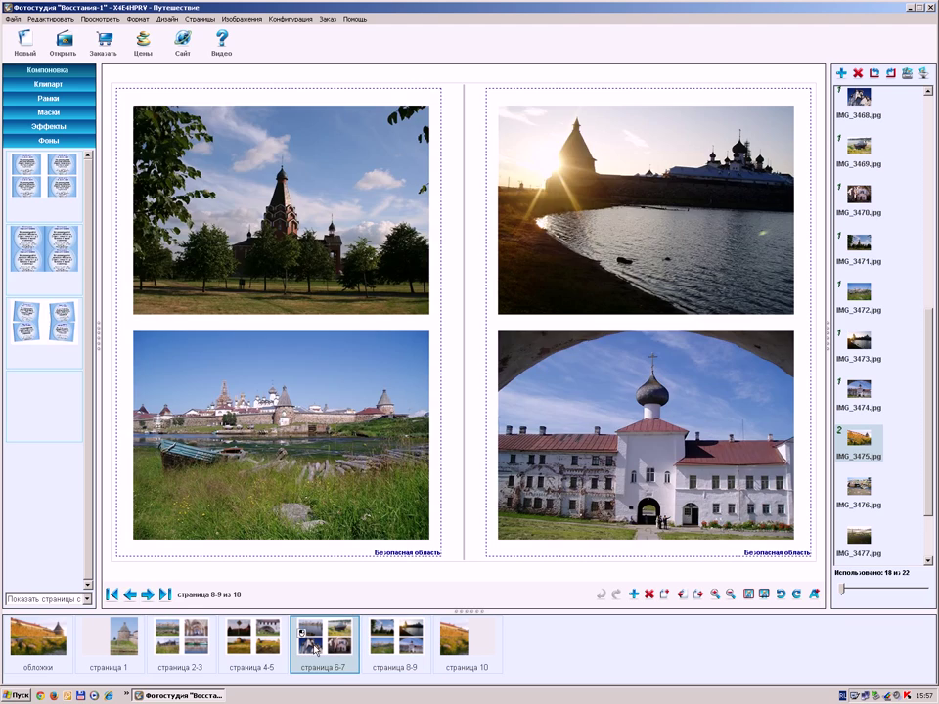
{"action": "left_click", "coordinate": [130, 593]}
{"action": "left_click", "coordinate": [130, 593]}
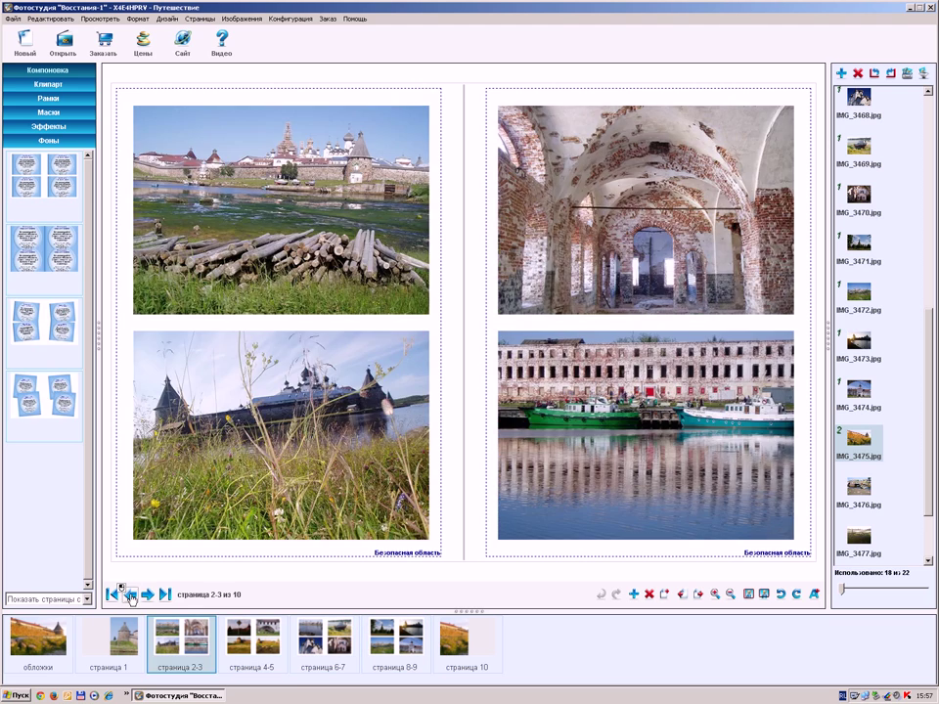
{"action": "left_click", "coordinate": [130, 594]}
{"action": "left_click", "coordinate": [130, 594]}
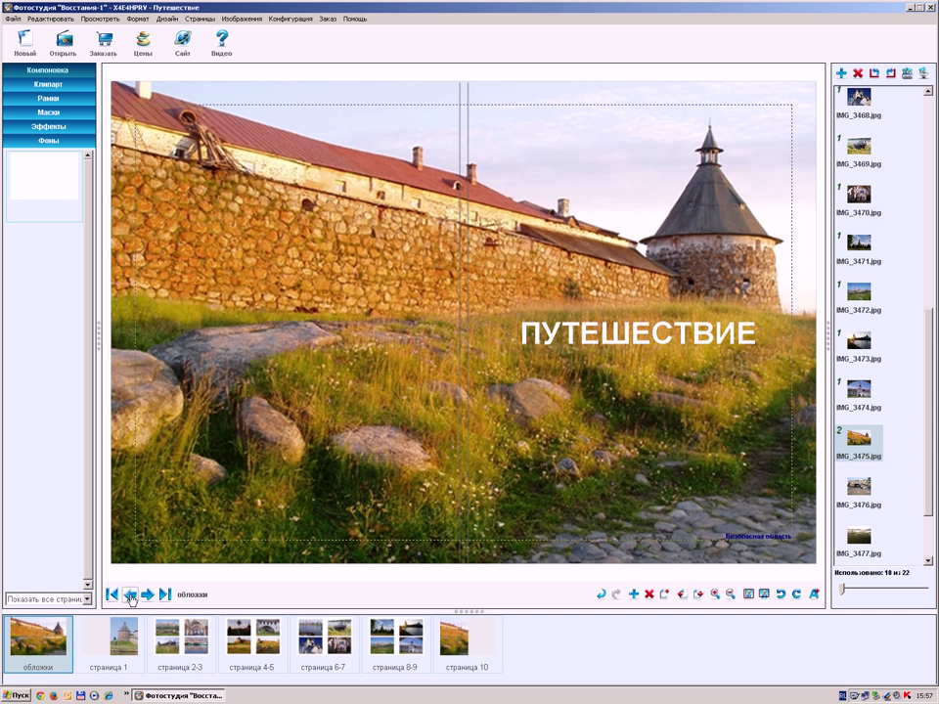
Start the album order and leaf through the full-screen book preview up to pages 6-7, closing it at the end.
{"action": "left_click", "coordinate": [106, 41]}
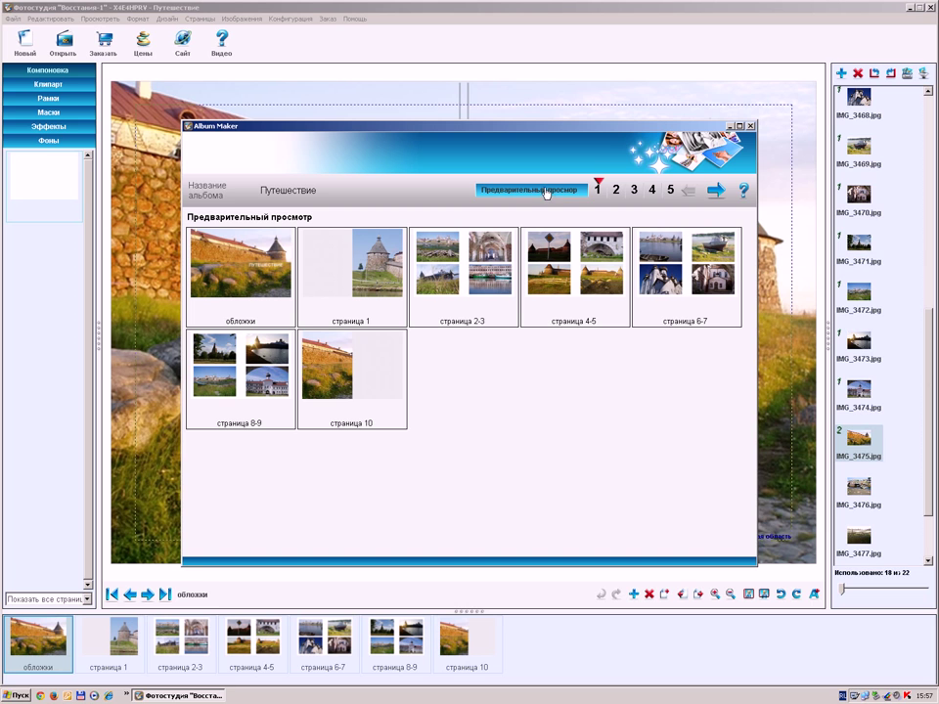
{"action": "left_click", "coordinate": [545, 191]}
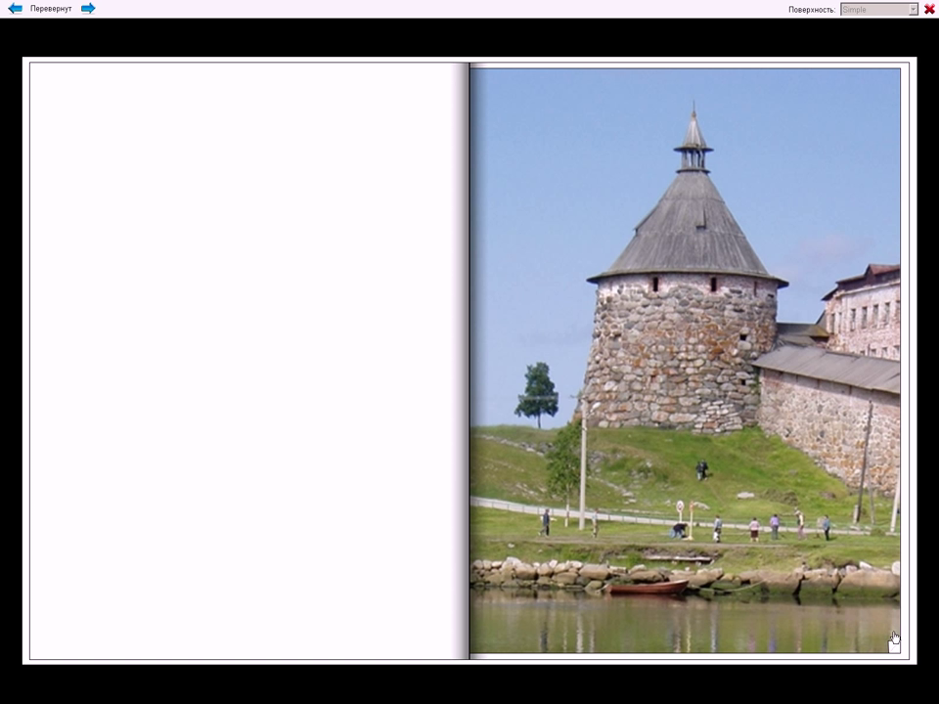
{"action": "left_click", "coordinate": [882, 620]}
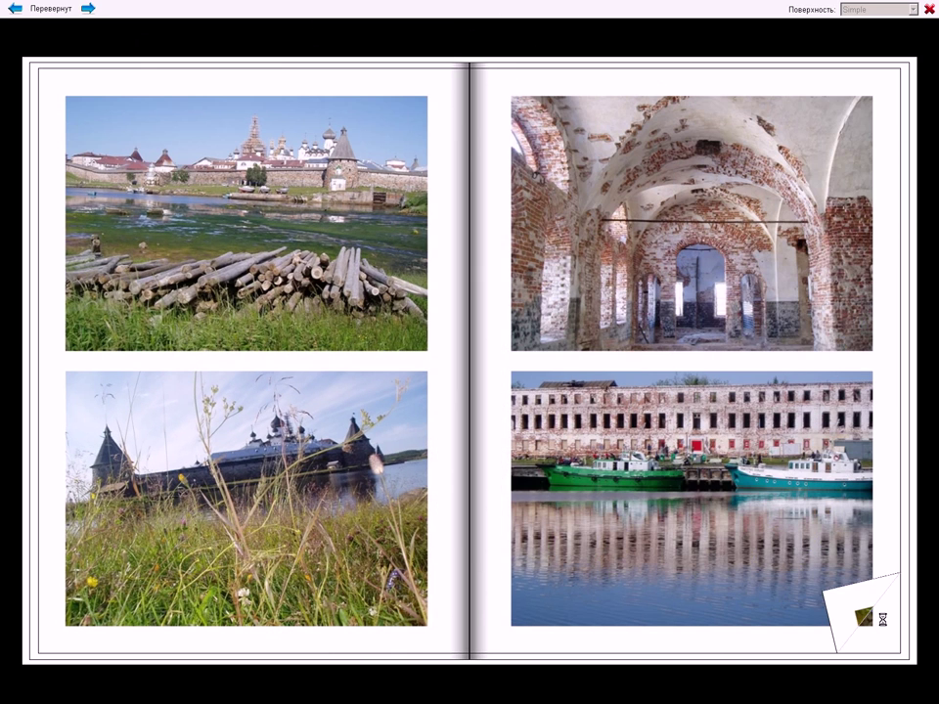
{"action": "left_click", "coordinate": [883, 624]}
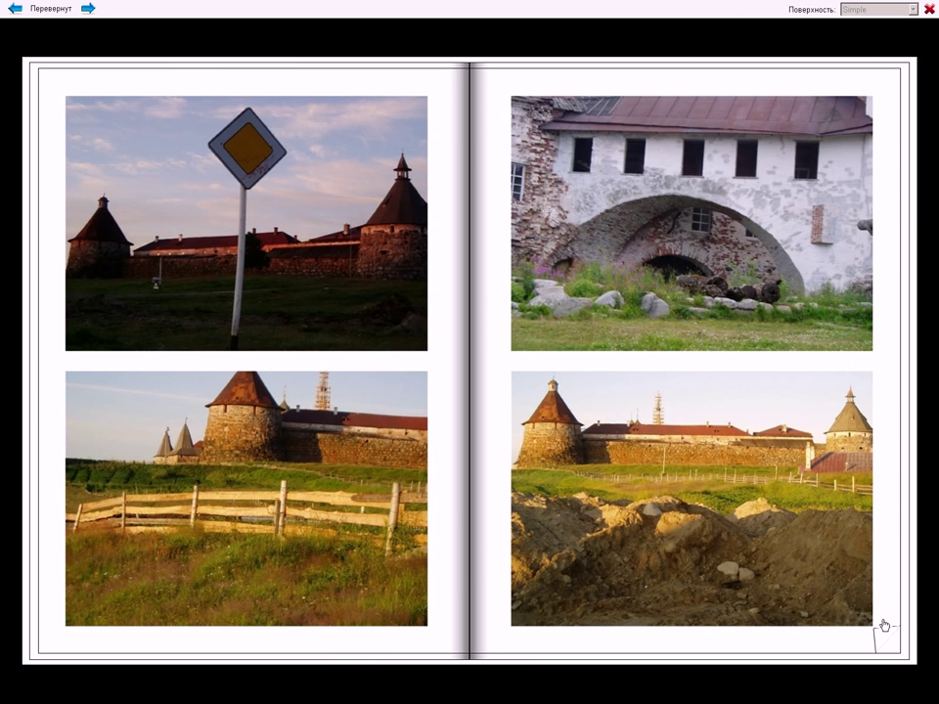
{"action": "left_click", "coordinate": [883, 624]}
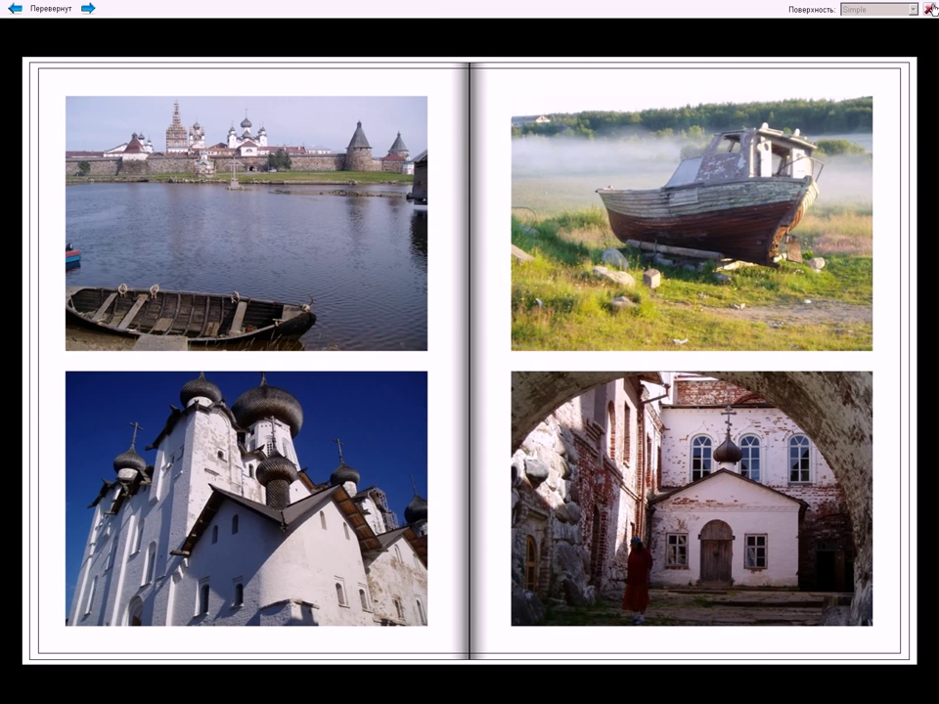
{"action": "left_click", "coordinate": [928, 8]}
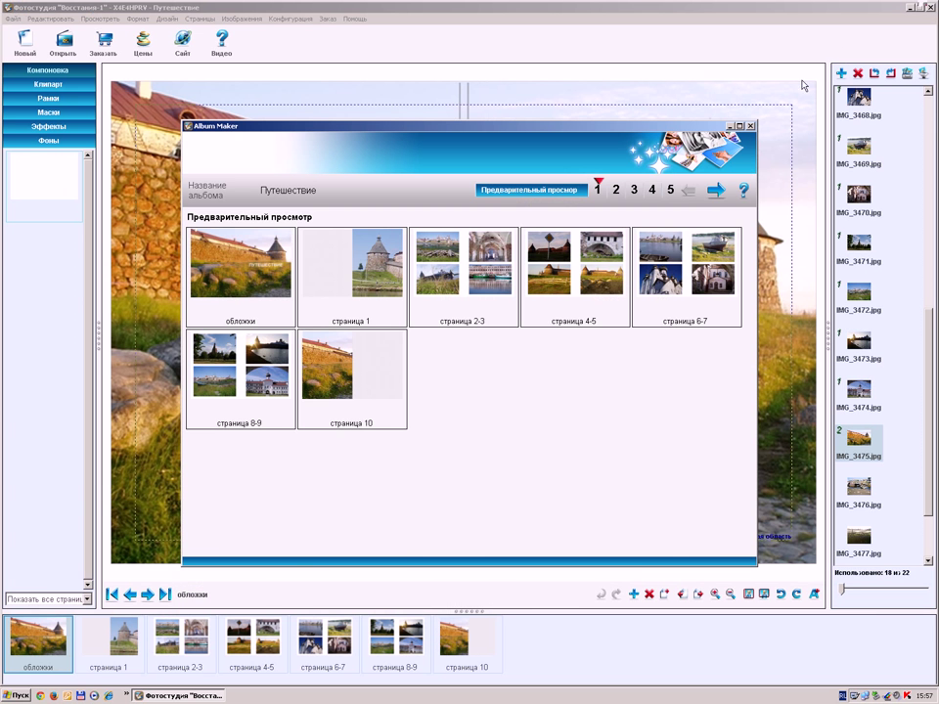
Choose the matte cover with glossy pages (Обложка матовая, страницы глянцевые) in the order's product options.
{"action": "left_click", "coordinate": [718, 191]}
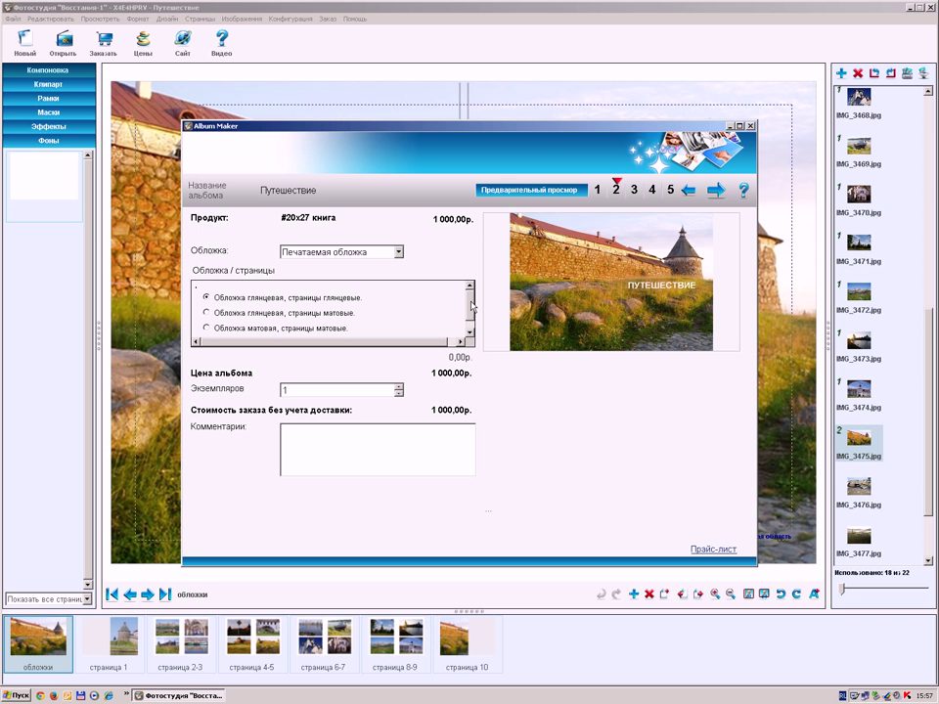
{"action": "scroll", "coordinate": [472, 307], "scroll_direction": "down", "scroll_amount": 1}
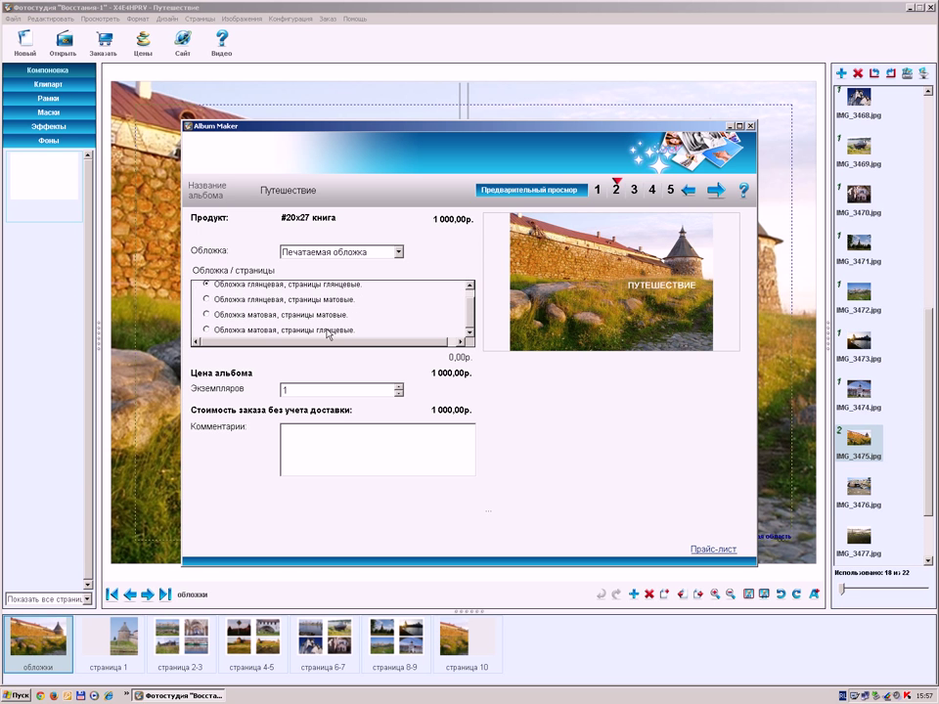
{"action": "left_click", "coordinate": [208, 334]}
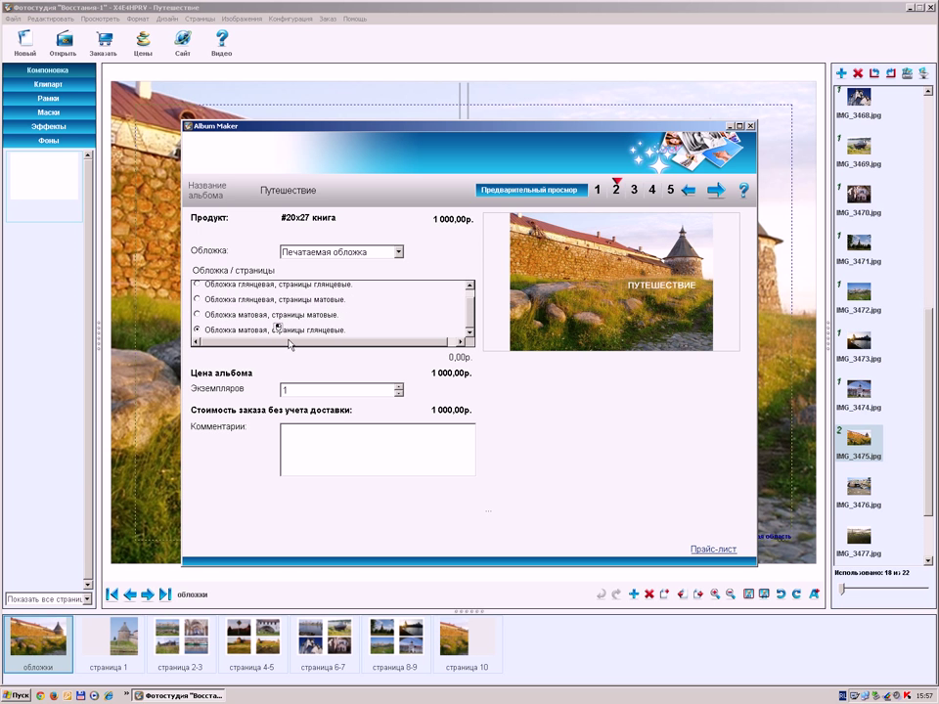
Try raising the number of copies to 3 and return it to 1.
{"action": "left_click", "coordinate": [399, 387]}
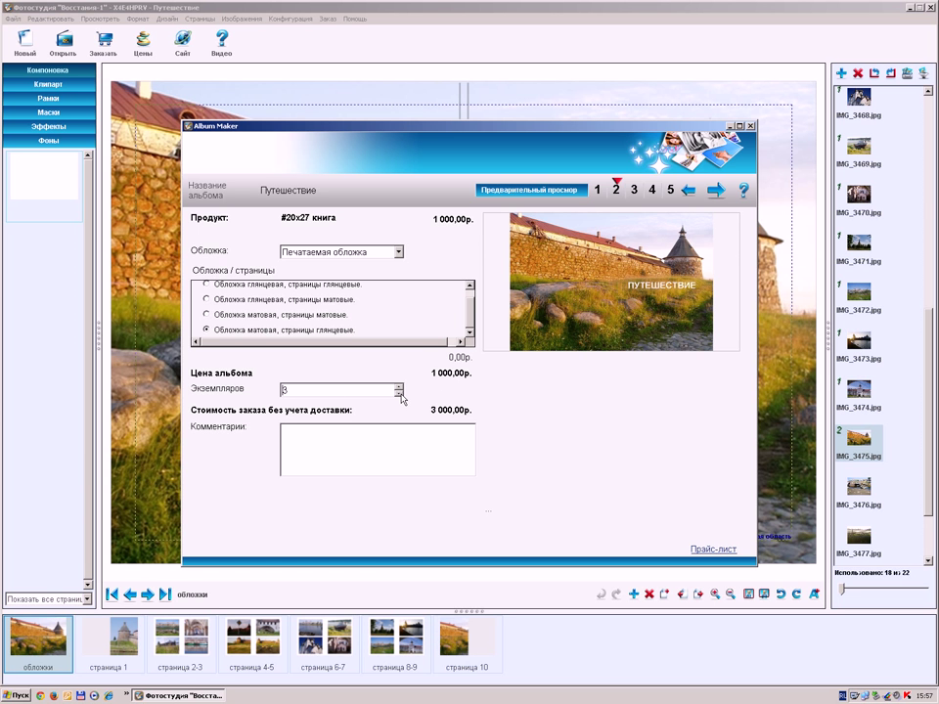
{"action": "left_click", "coordinate": [399, 387]}
{"action": "left_click", "coordinate": [399, 392]}
{"action": "left_click", "coordinate": [399, 392]}
{"action": "left_click", "coordinate": [399, 392]}
Set the order to be sent over the internet and fill in the customer's name, phone, e-mail, street address and city.
{"action": "left_click", "coordinate": [316, 431]}
{"action": "left_click", "coordinate": [715, 191]}
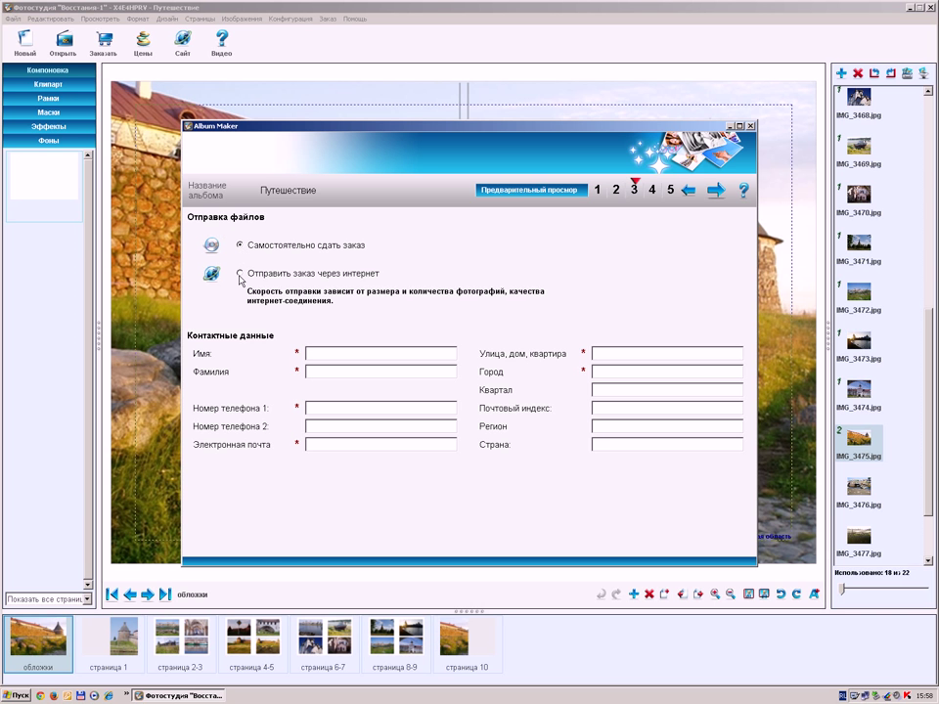
{"action": "left_click", "coordinate": [240, 275]}
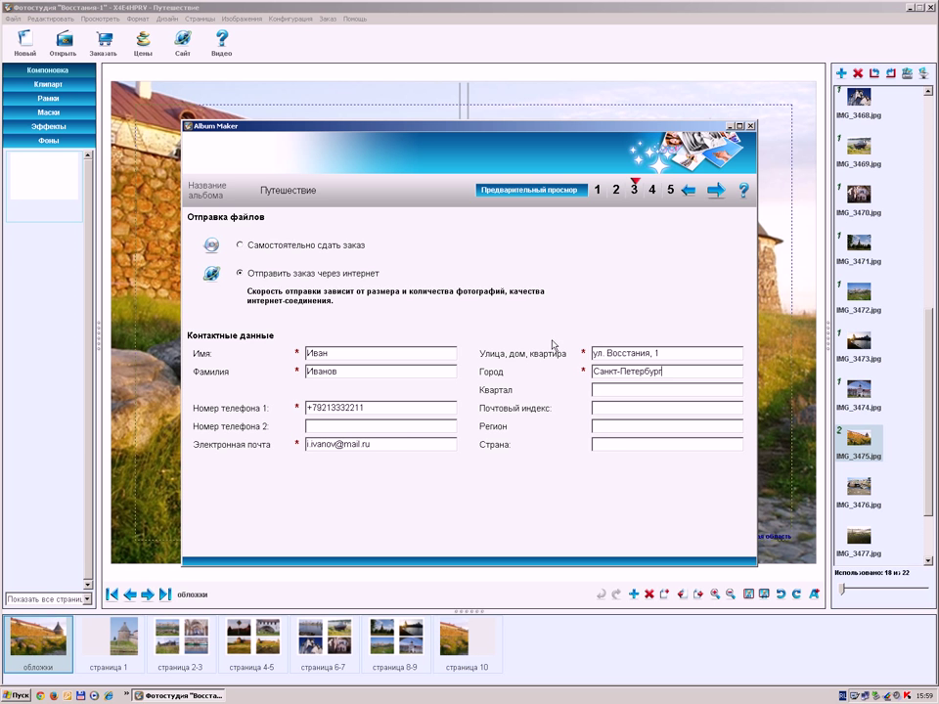
{"action": "left_click_drag", "start_coordinate": [371, 444], "coordinate": [304, 447]}
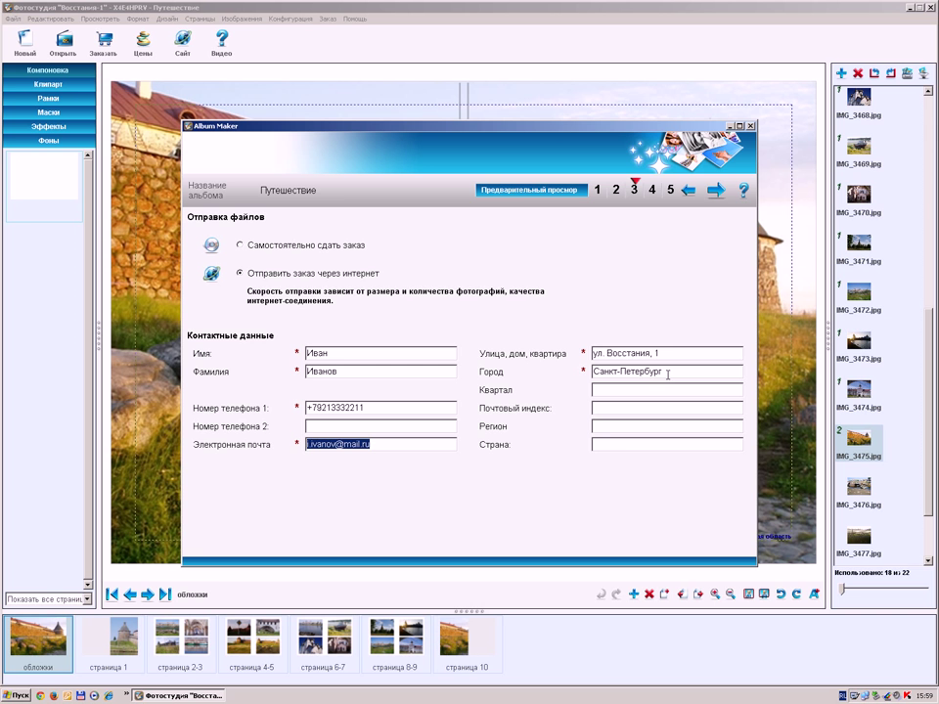
{"action": "left_click", "coordinate": [718, 191]}
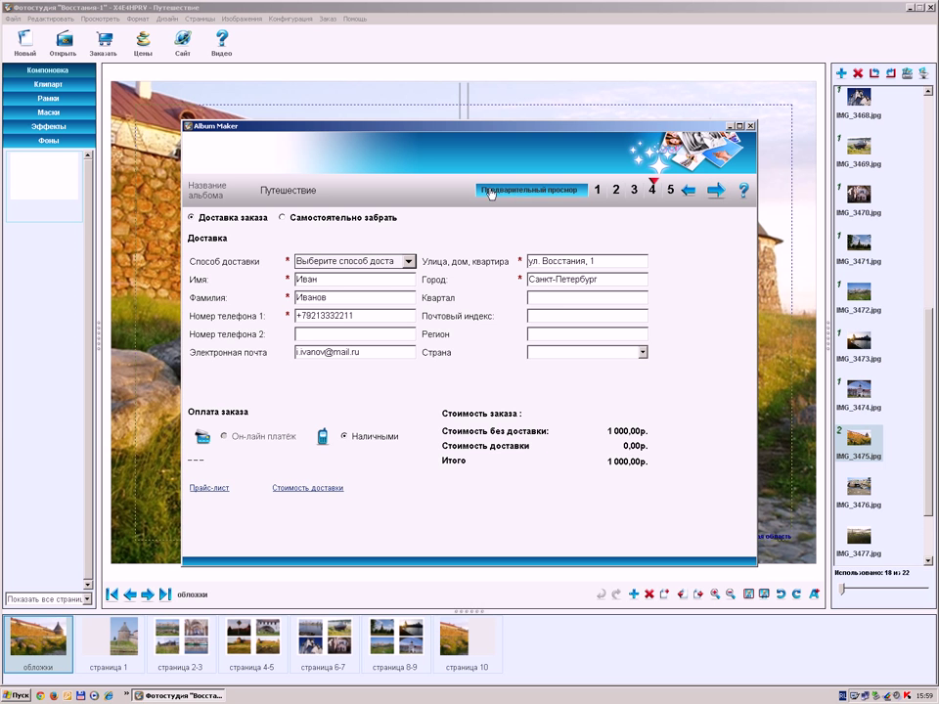
Try PONY EXPRESS delivery within Санкт-Петербург, switch the order to self-pickup (Самостоятельно забрать) and submit it.
{"action": "left_click", "coordinate": [409, 262]}
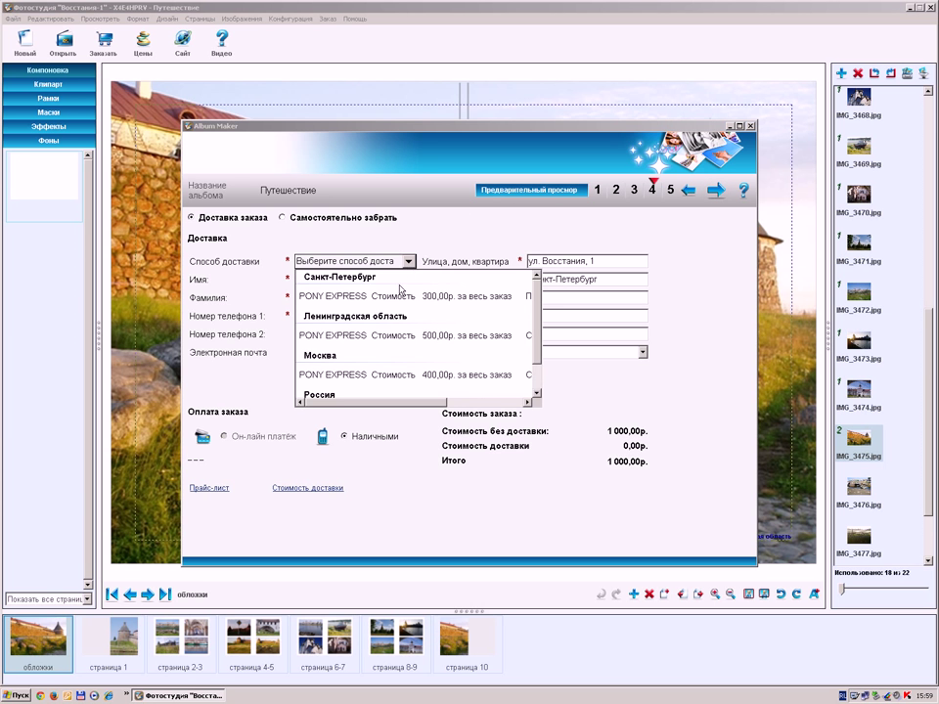
{"action": "left_click", "coordinate": [330, 299]}
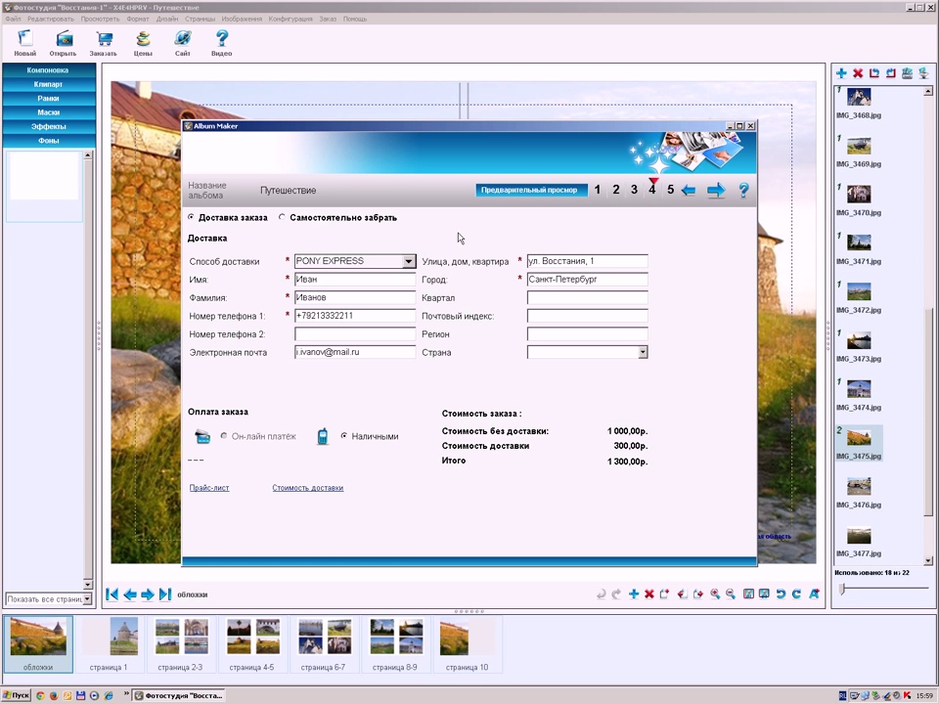
{"action": "left_click", "coordinate": [282, 218]}
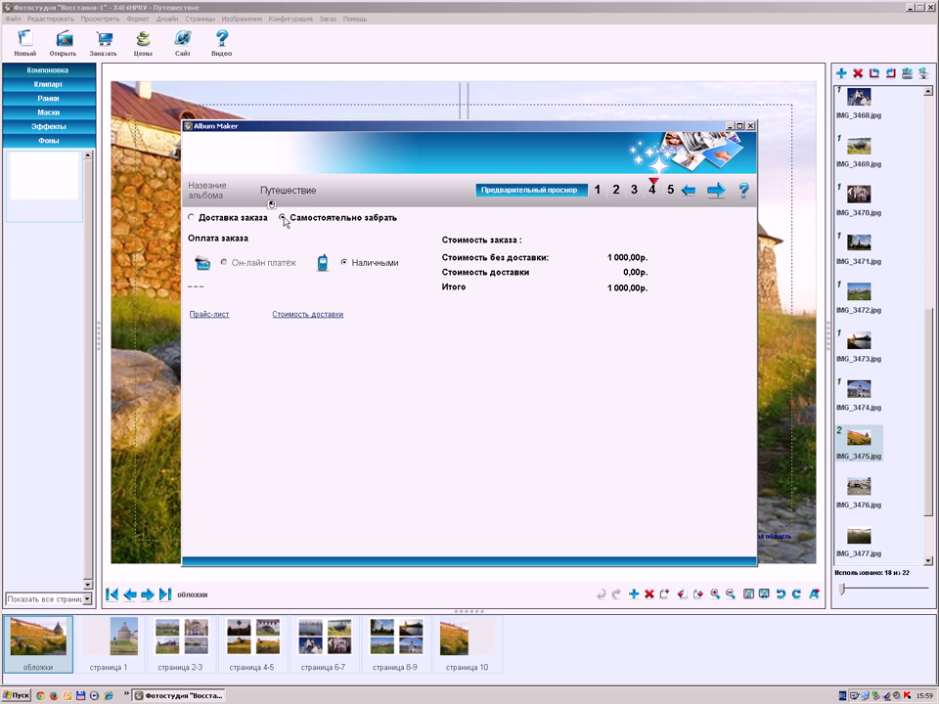
{"action": "left_click", "coordinate": [716, 193]}
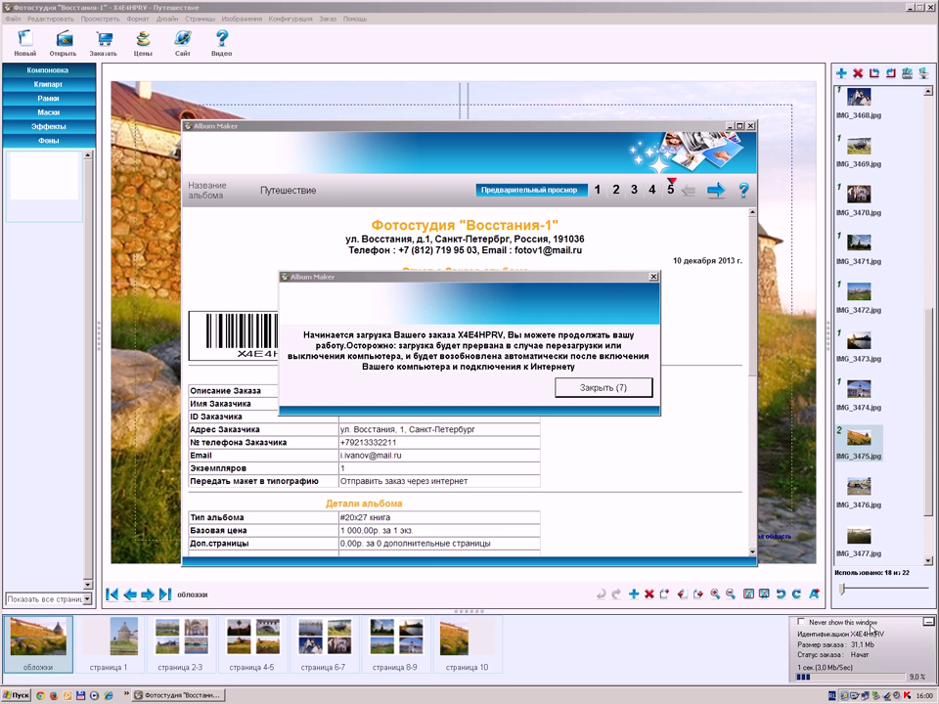
{"action": "left_click", "coordinate": [620, 392]}
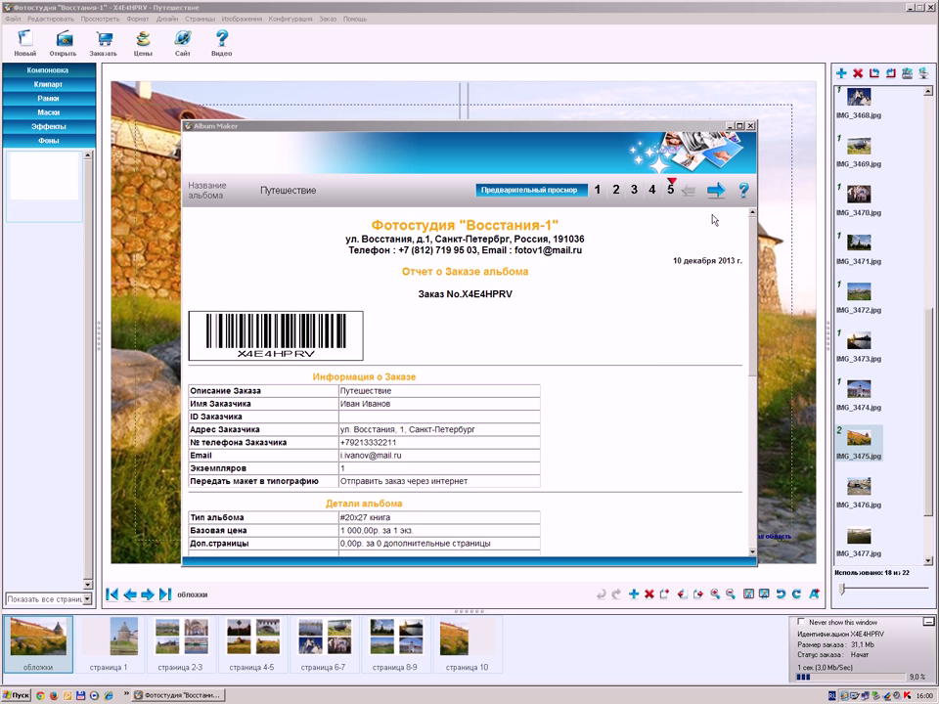
Open the Album Maker video instructions from the order report and close them again.
{"action": "left_click", "coordinate": [743, 193]}
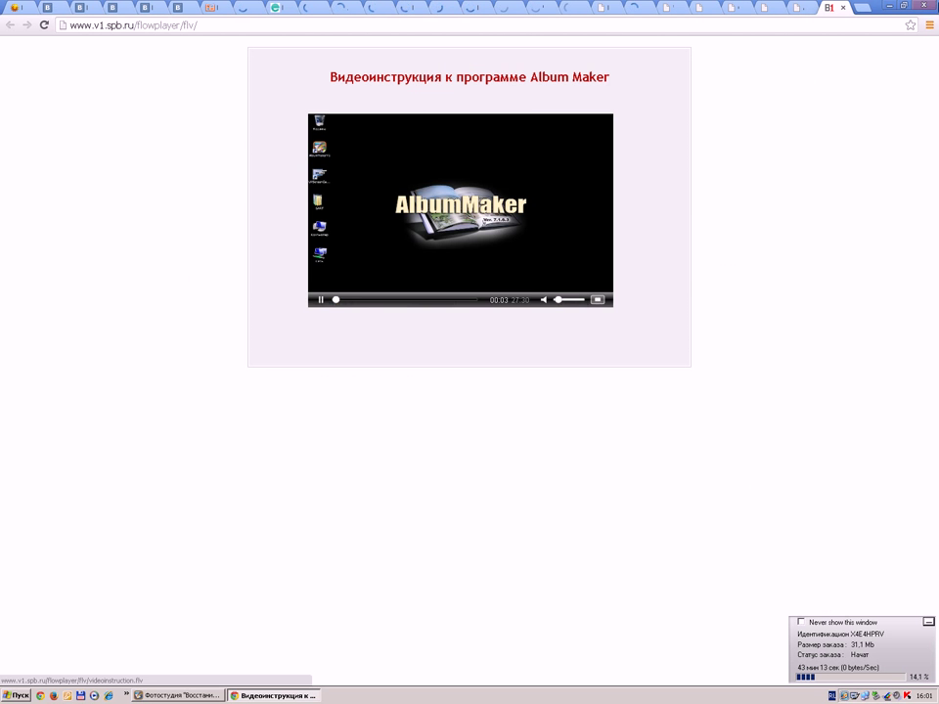
{"action": "left_click", "coordinate": [930, 8]}
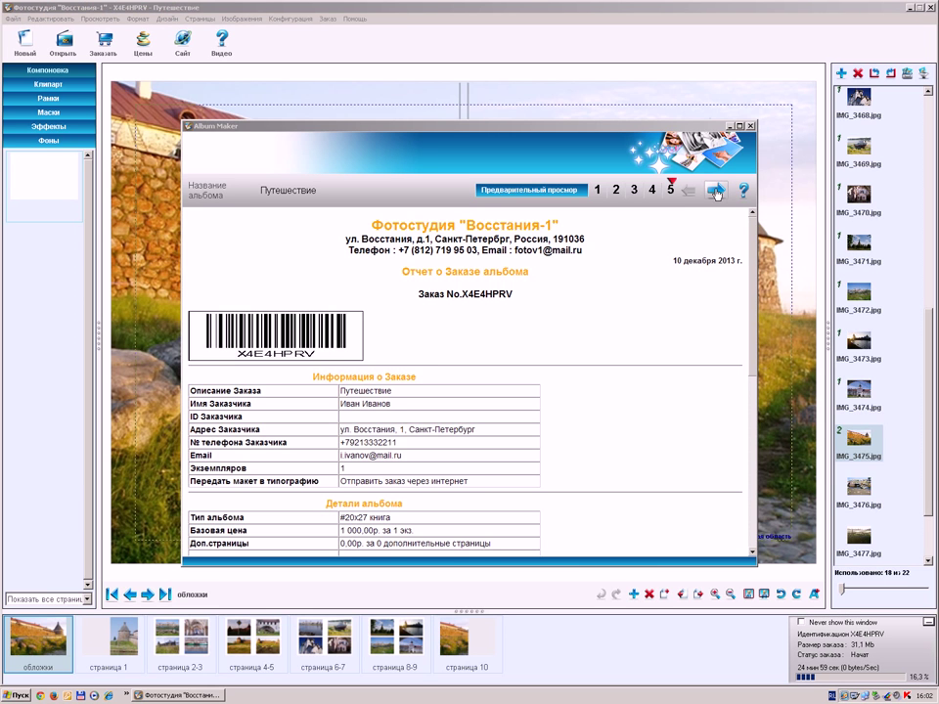
Finish the order wizard and exit the album program with the upload status window hidden.
{"action": "left_click", "coordinate": [716, 193]}
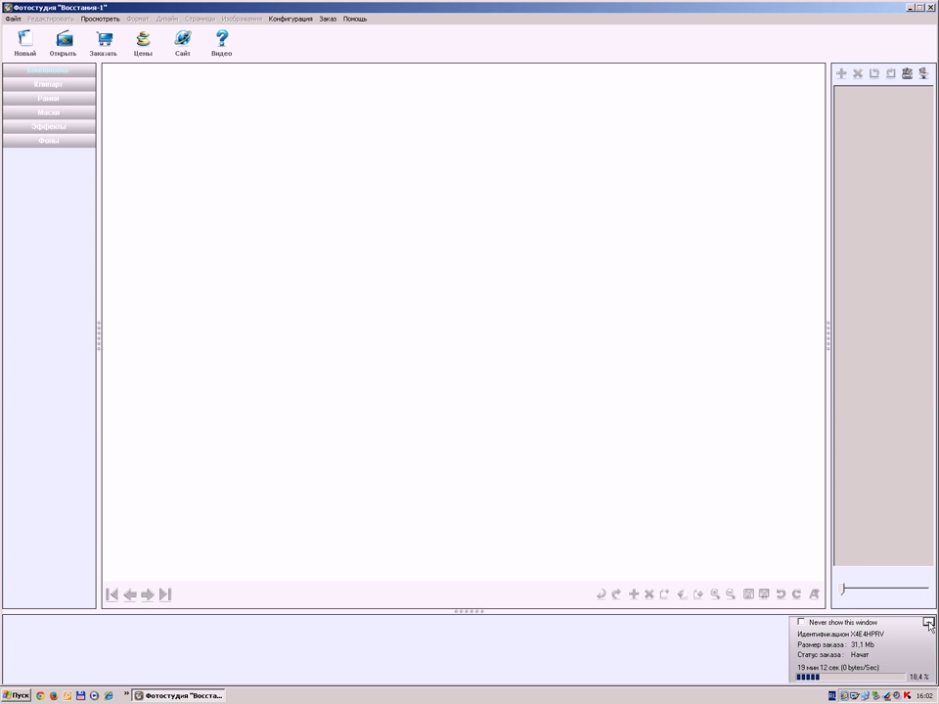
{"action": "left_click", "coordinate": [929, 622]}
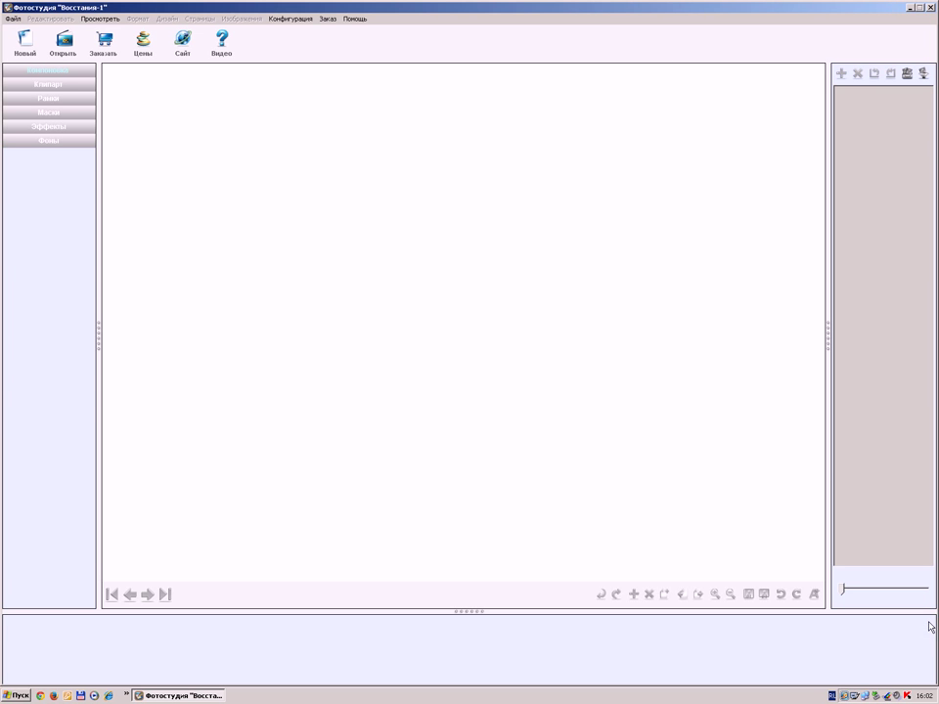
{"action": "left_click", "coordinate": [931, 7]}
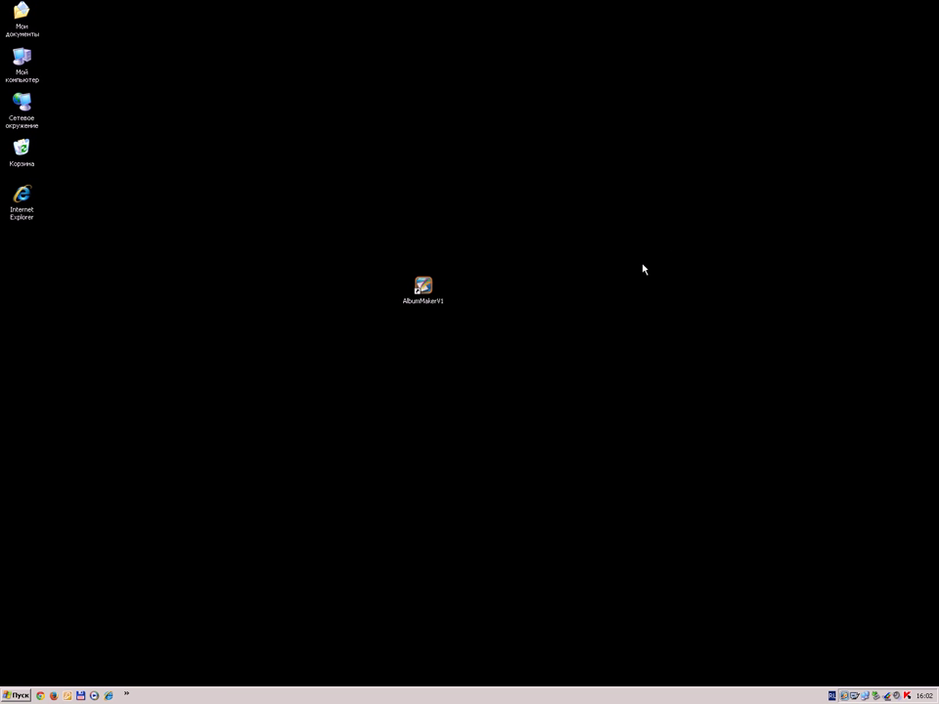